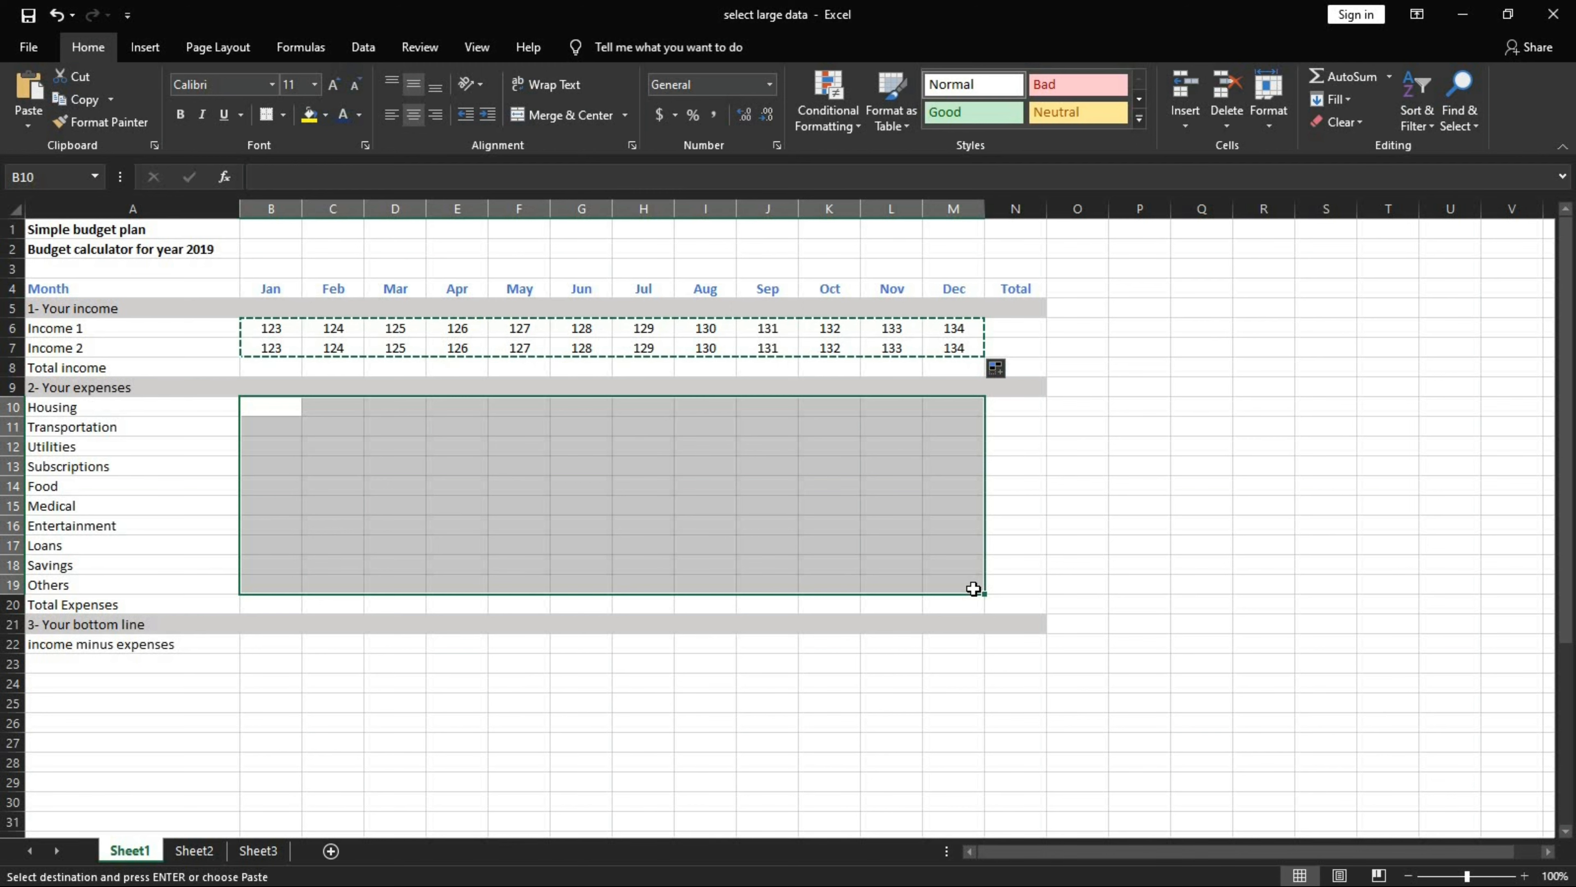
Step: Paste the copied Income 1 and Income 2 monthly values into the expense range B10:M19 and end copy mode
key(ctrl+v)
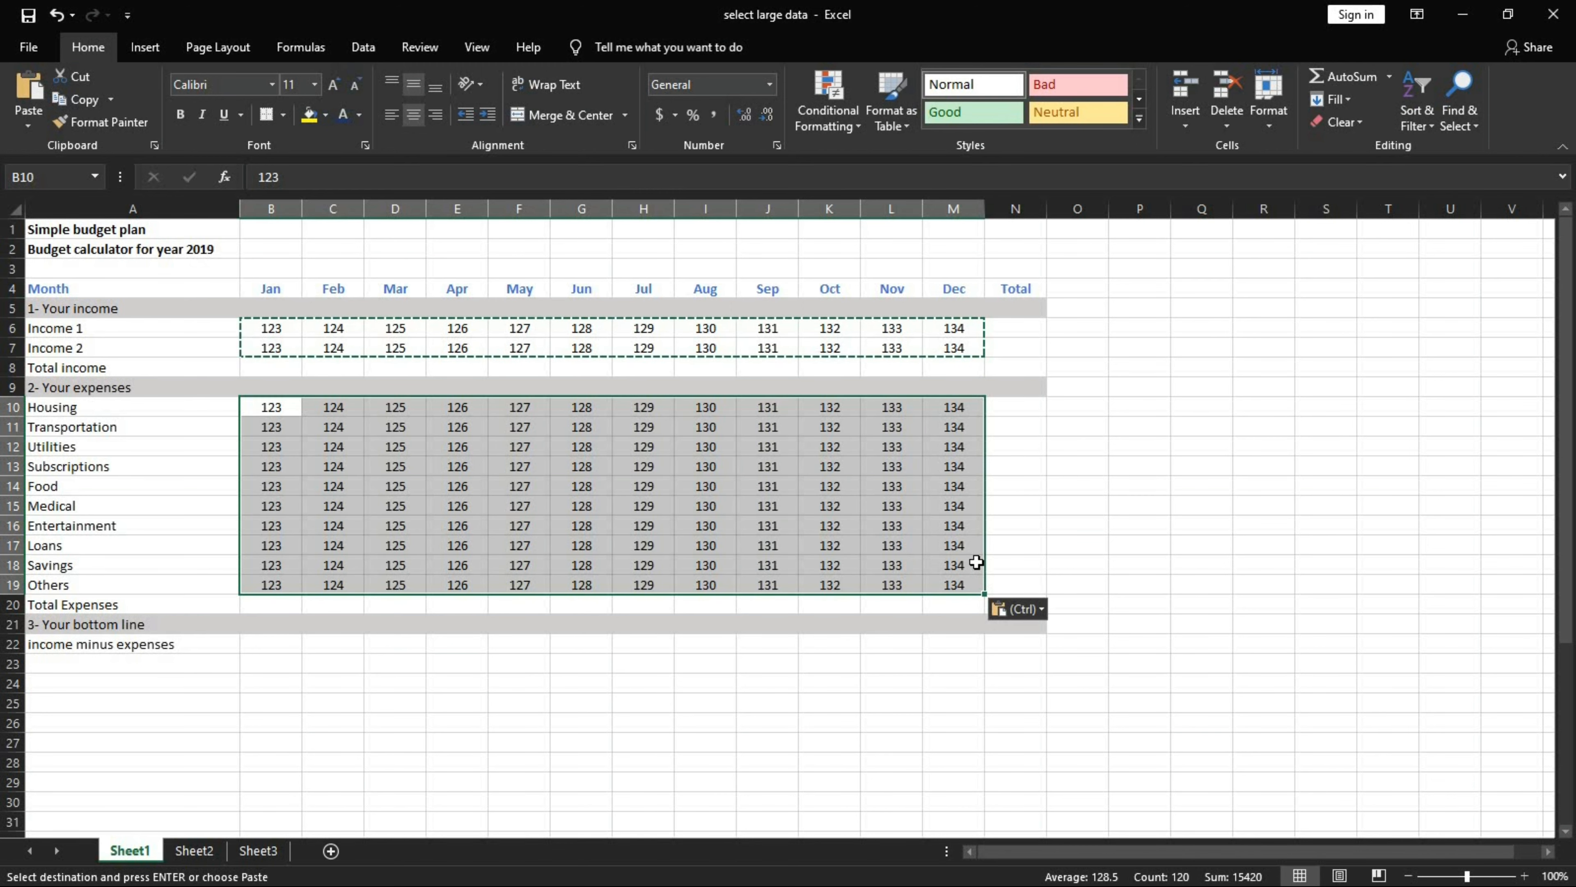
click(1017, 608)
key(Escape)
click(1013, 328)
key(Escape)
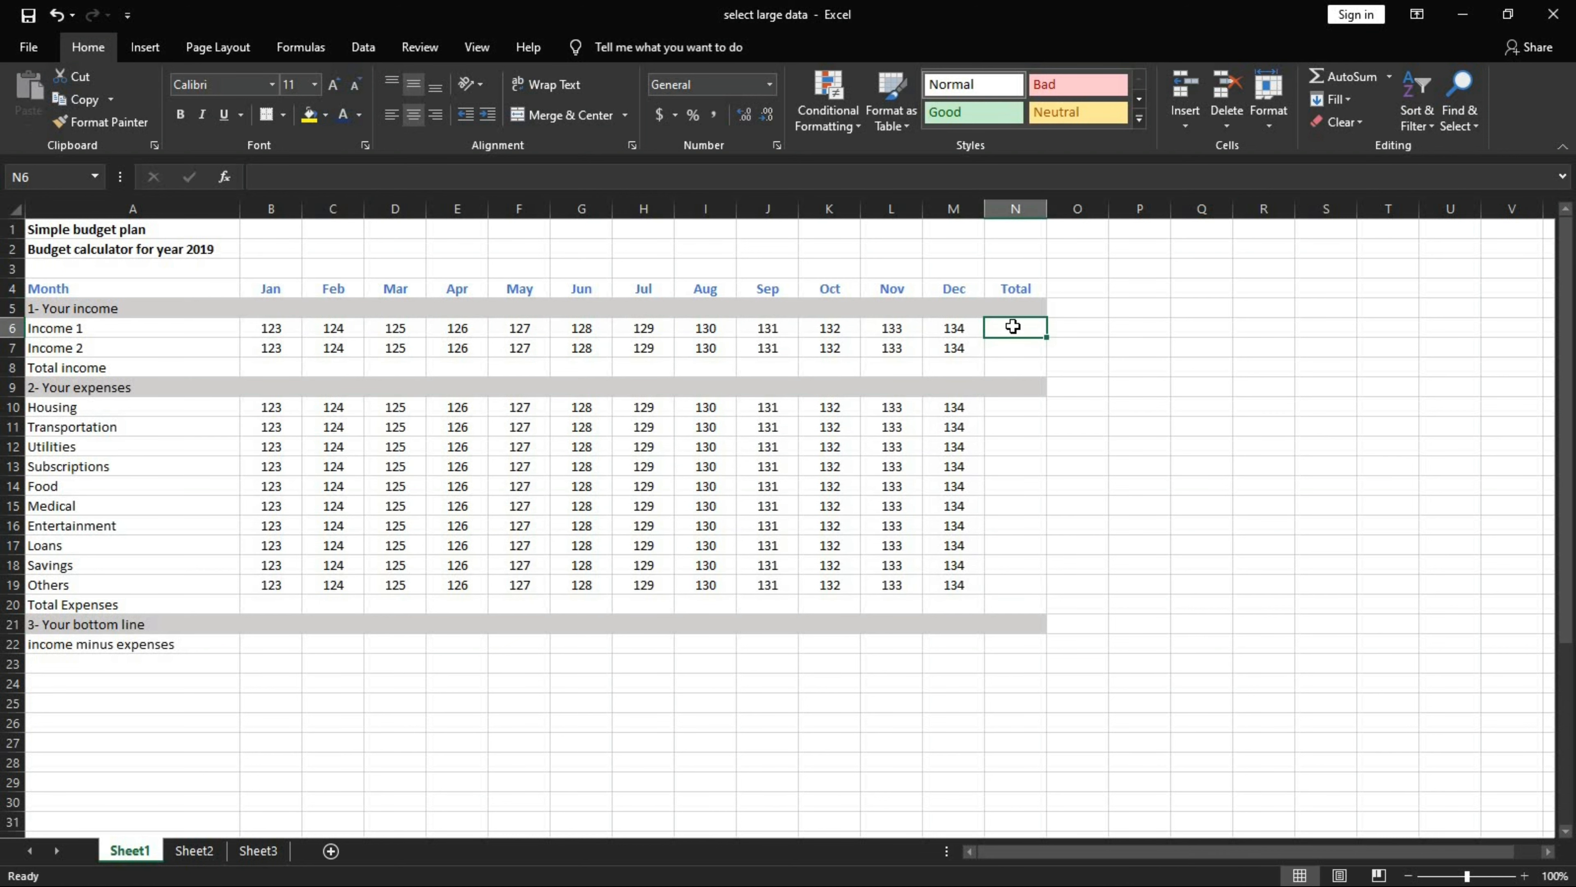
Step: AutoSum the Income 1 months into the Total cell N6 and fill the formula down to N7
drag(299, 329, 1018, 328)
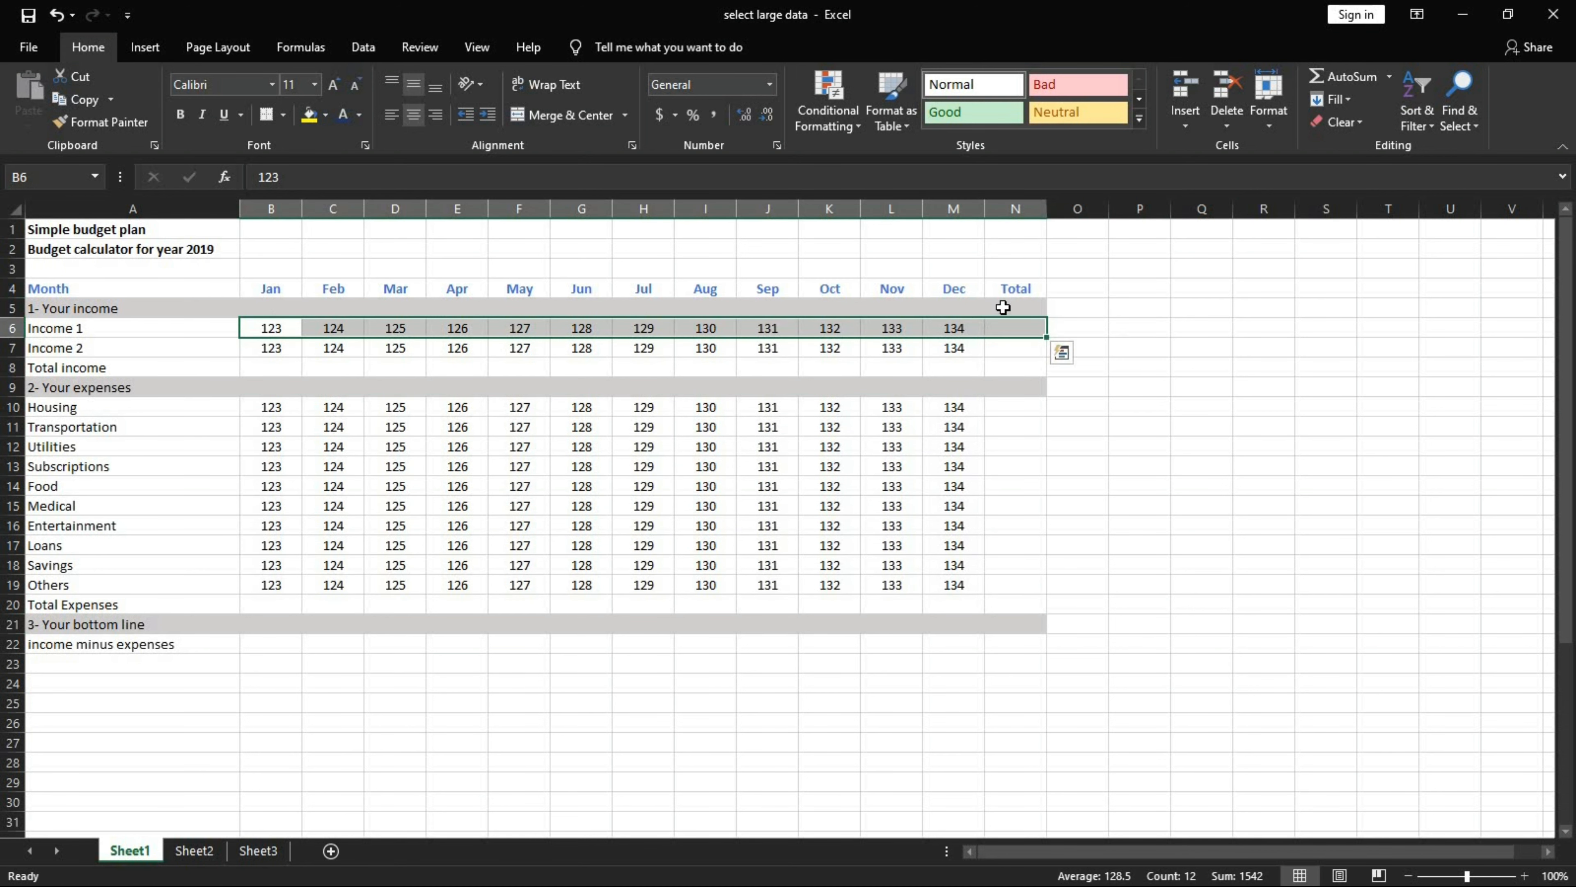
click(1320, 81)
click(1027, 328)
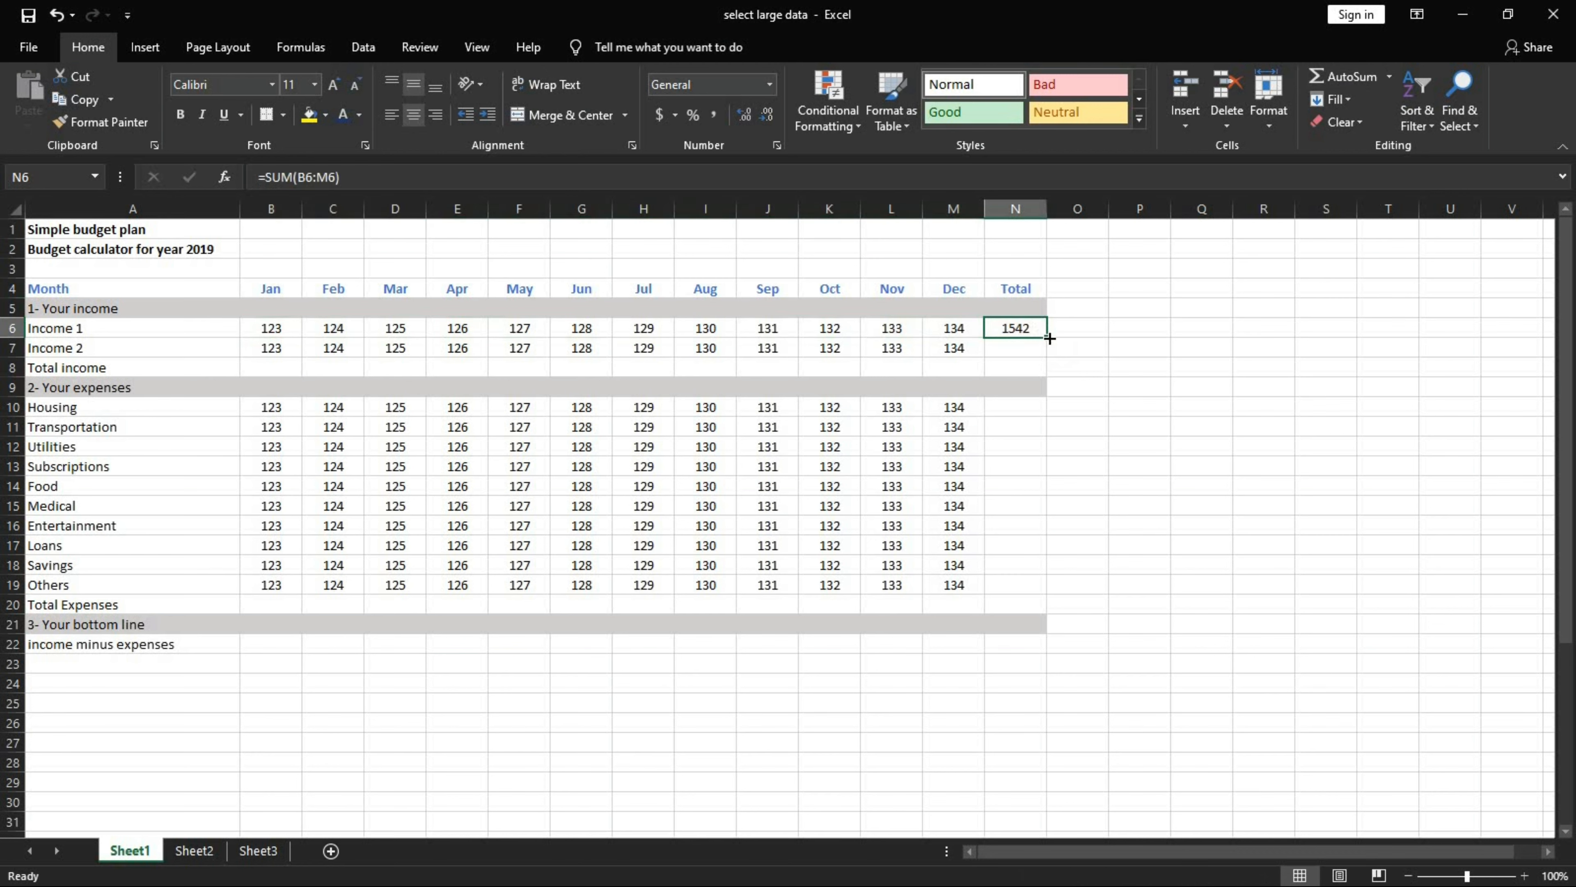
drag(1049, 338, 1049, 358)
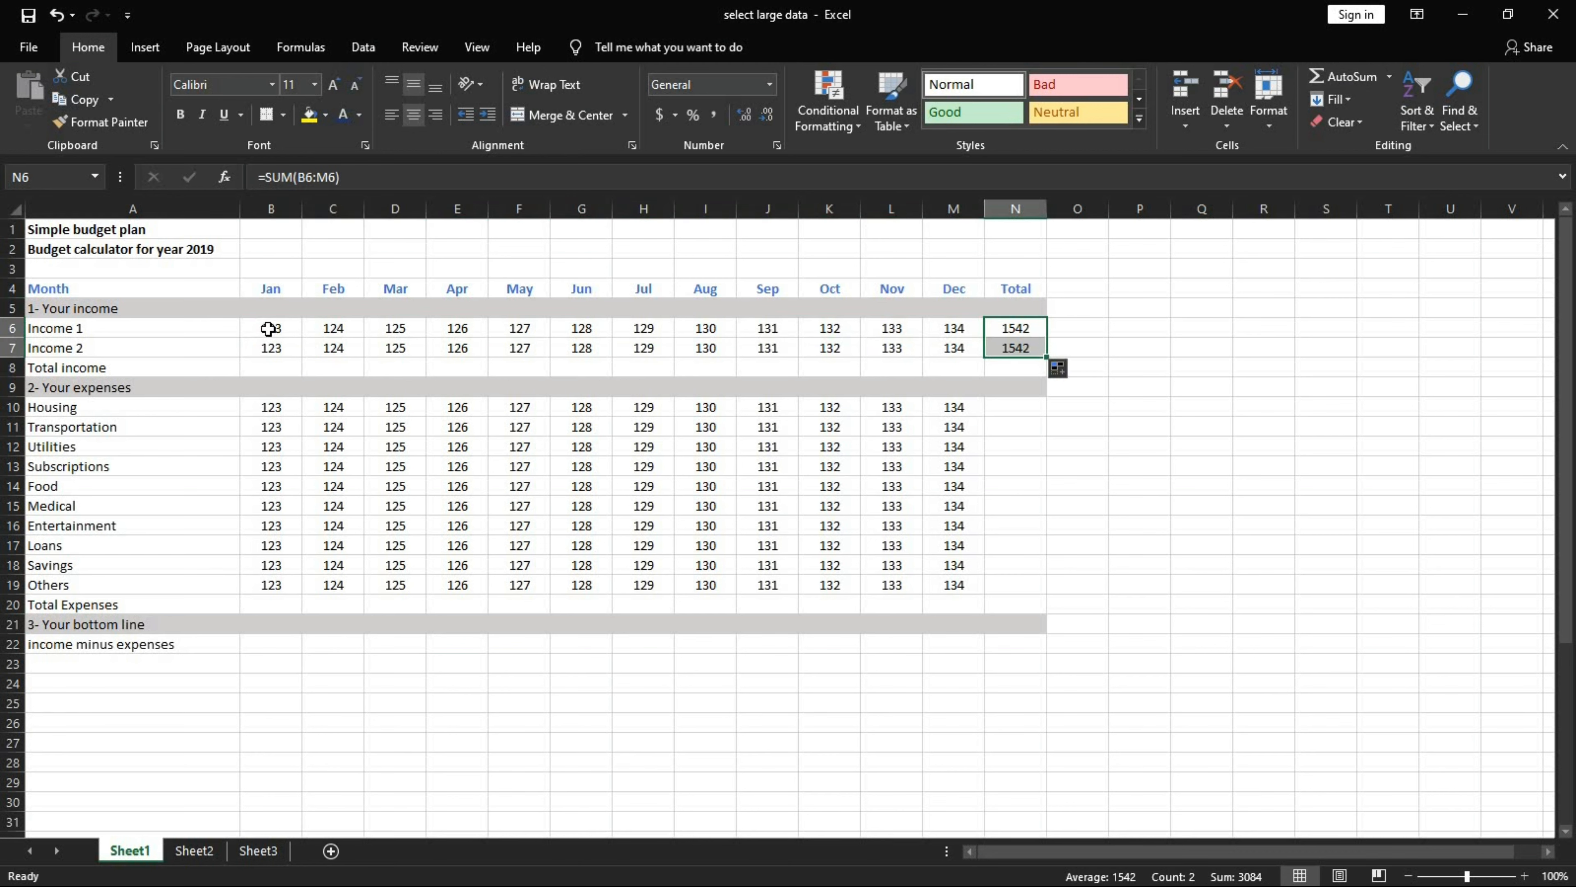
Step: AutoSum the January incomes B6:B7 into the Total income cell B8 and fill the formula across to N8
drag(268, 329, 273, 369)
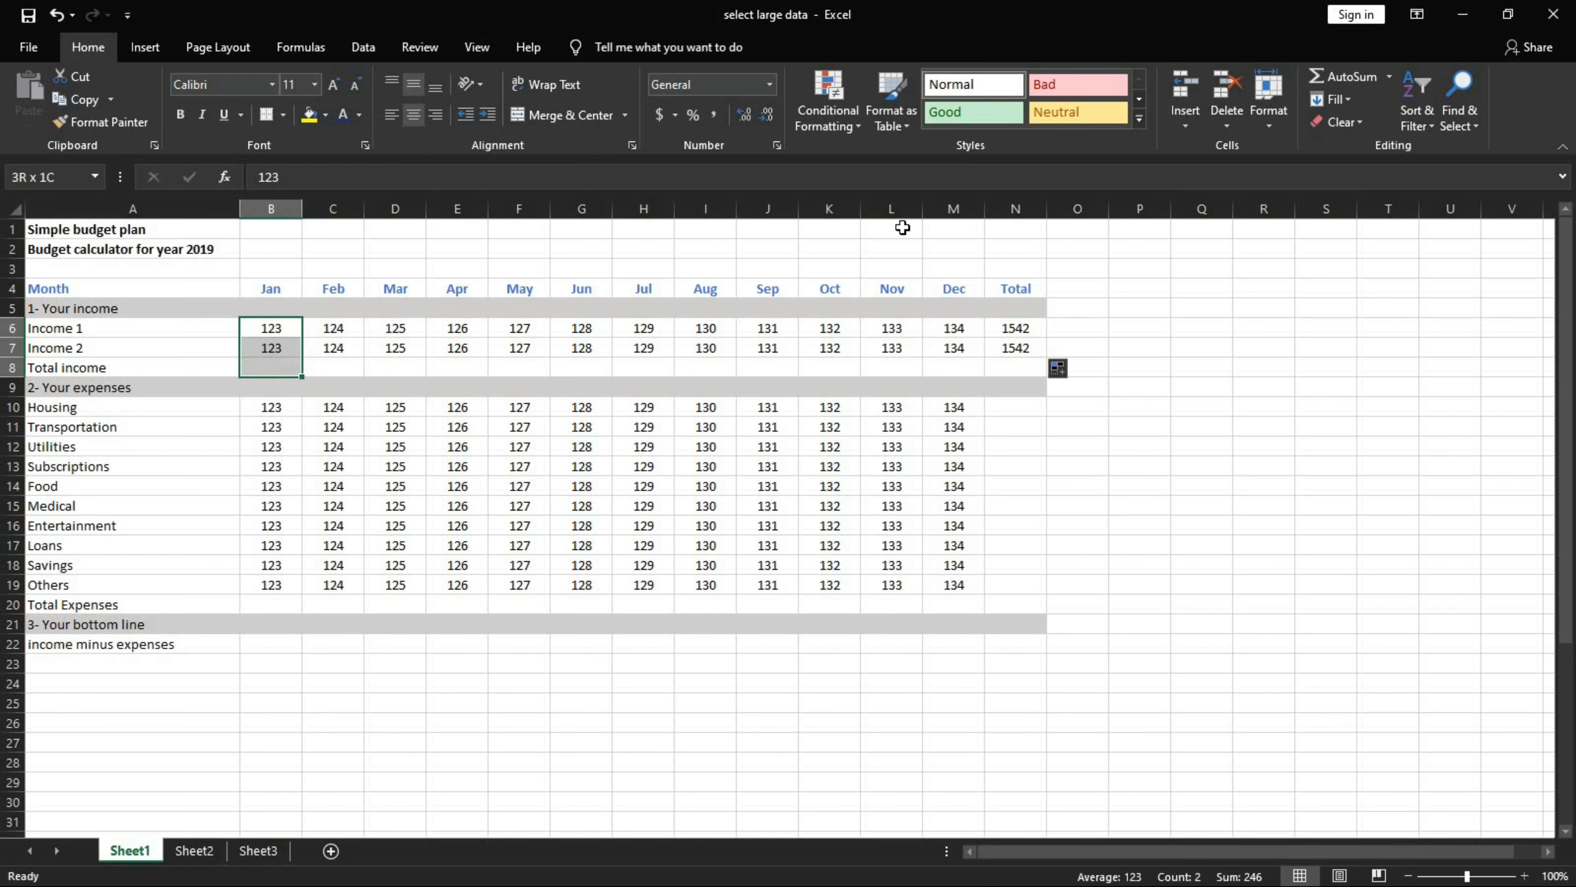
click(1333, 74)
click(286, 371)
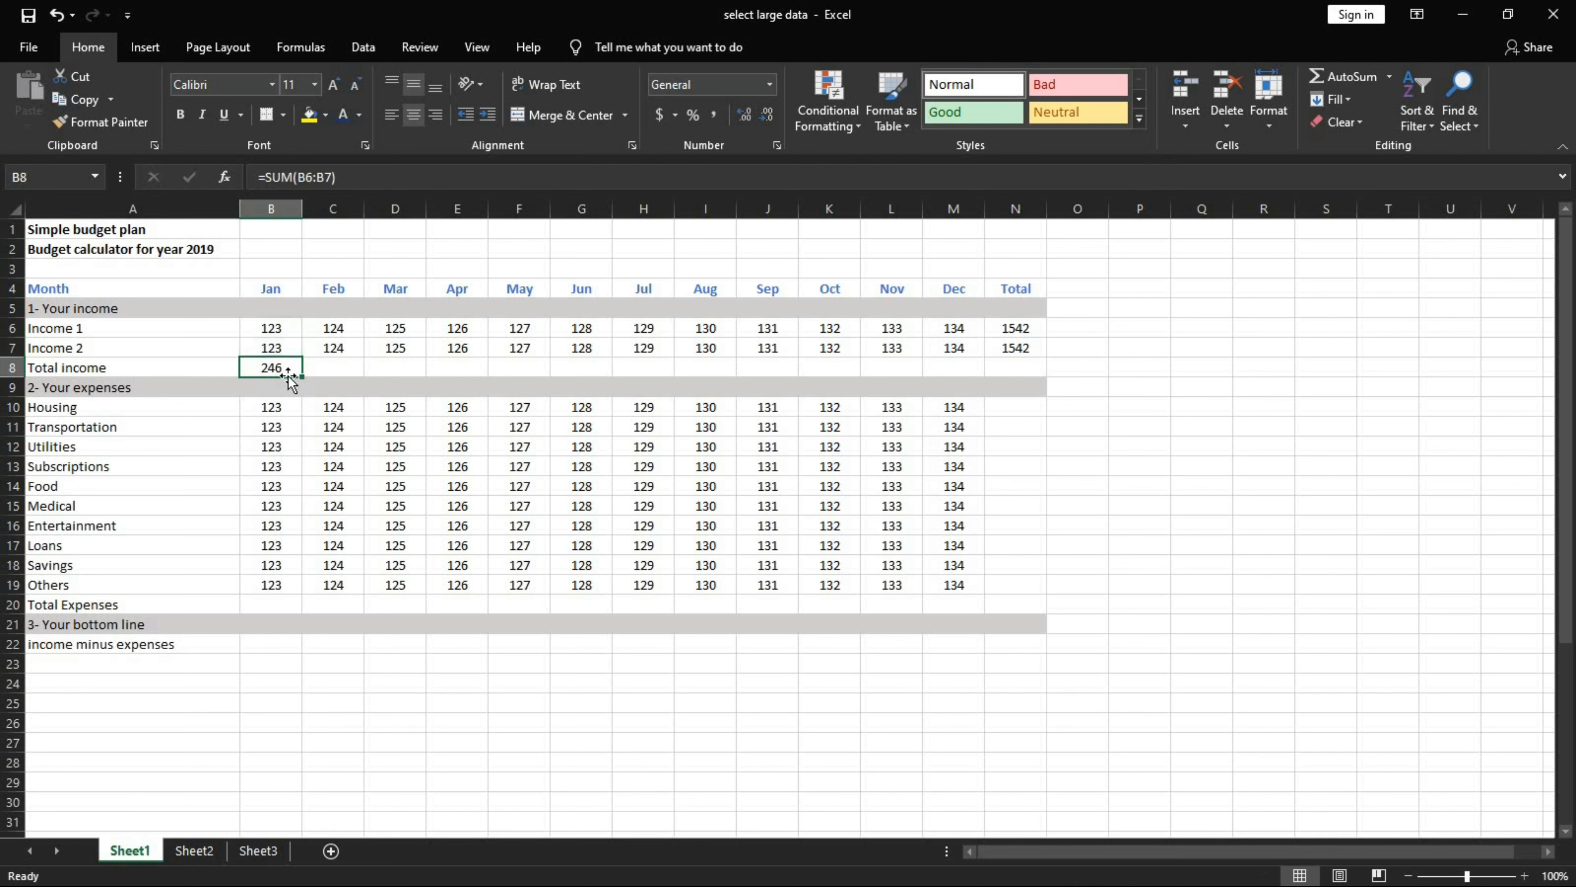
drag(302, 378, 1041, 381)
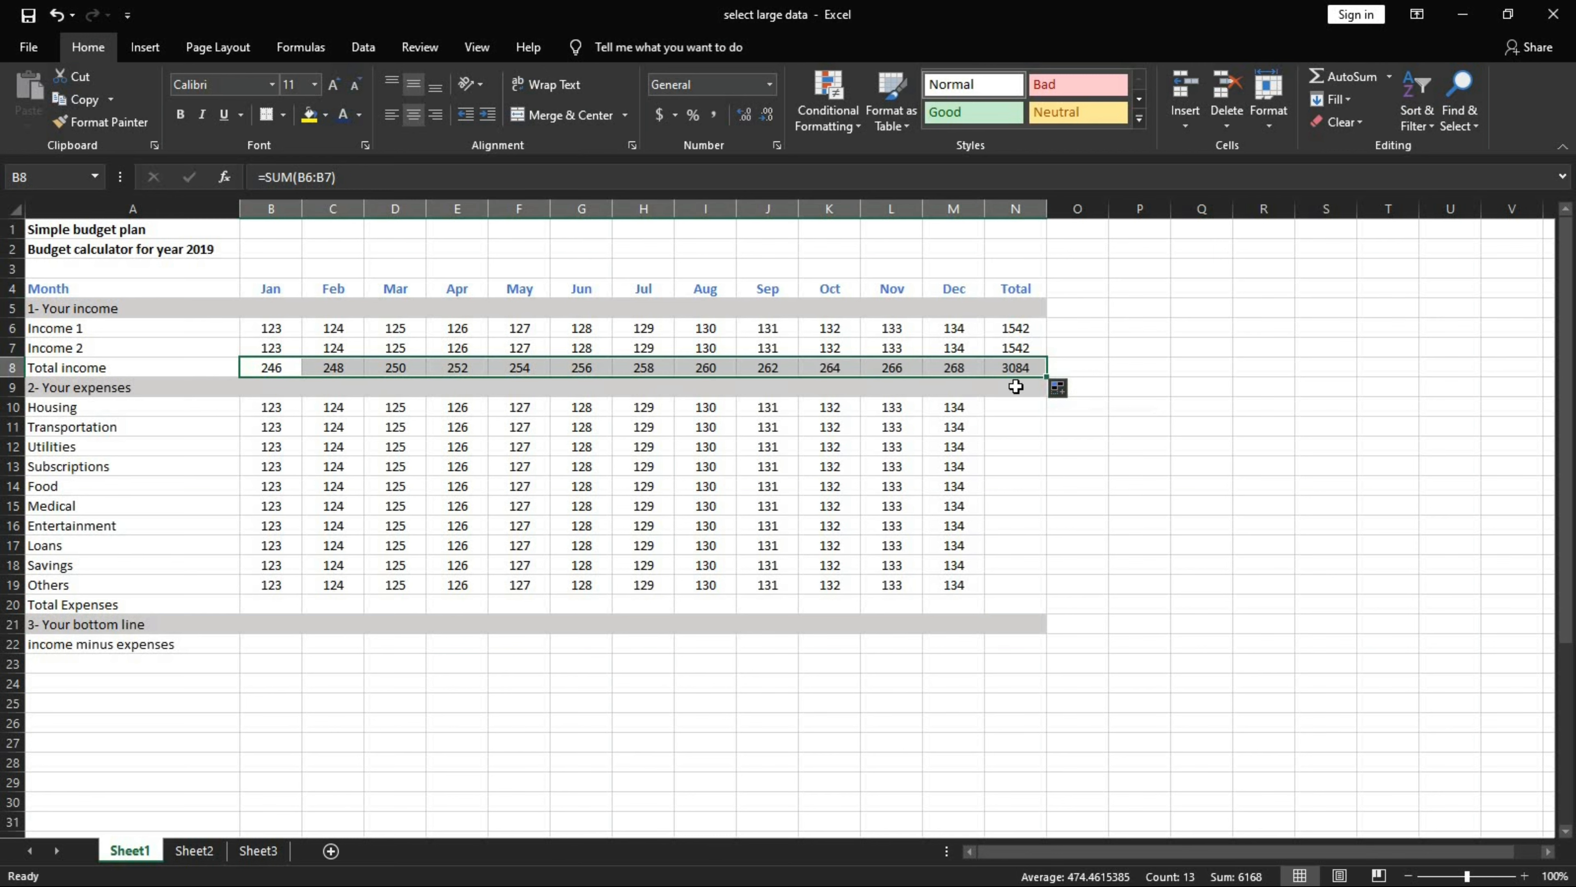
click(1021, 366)
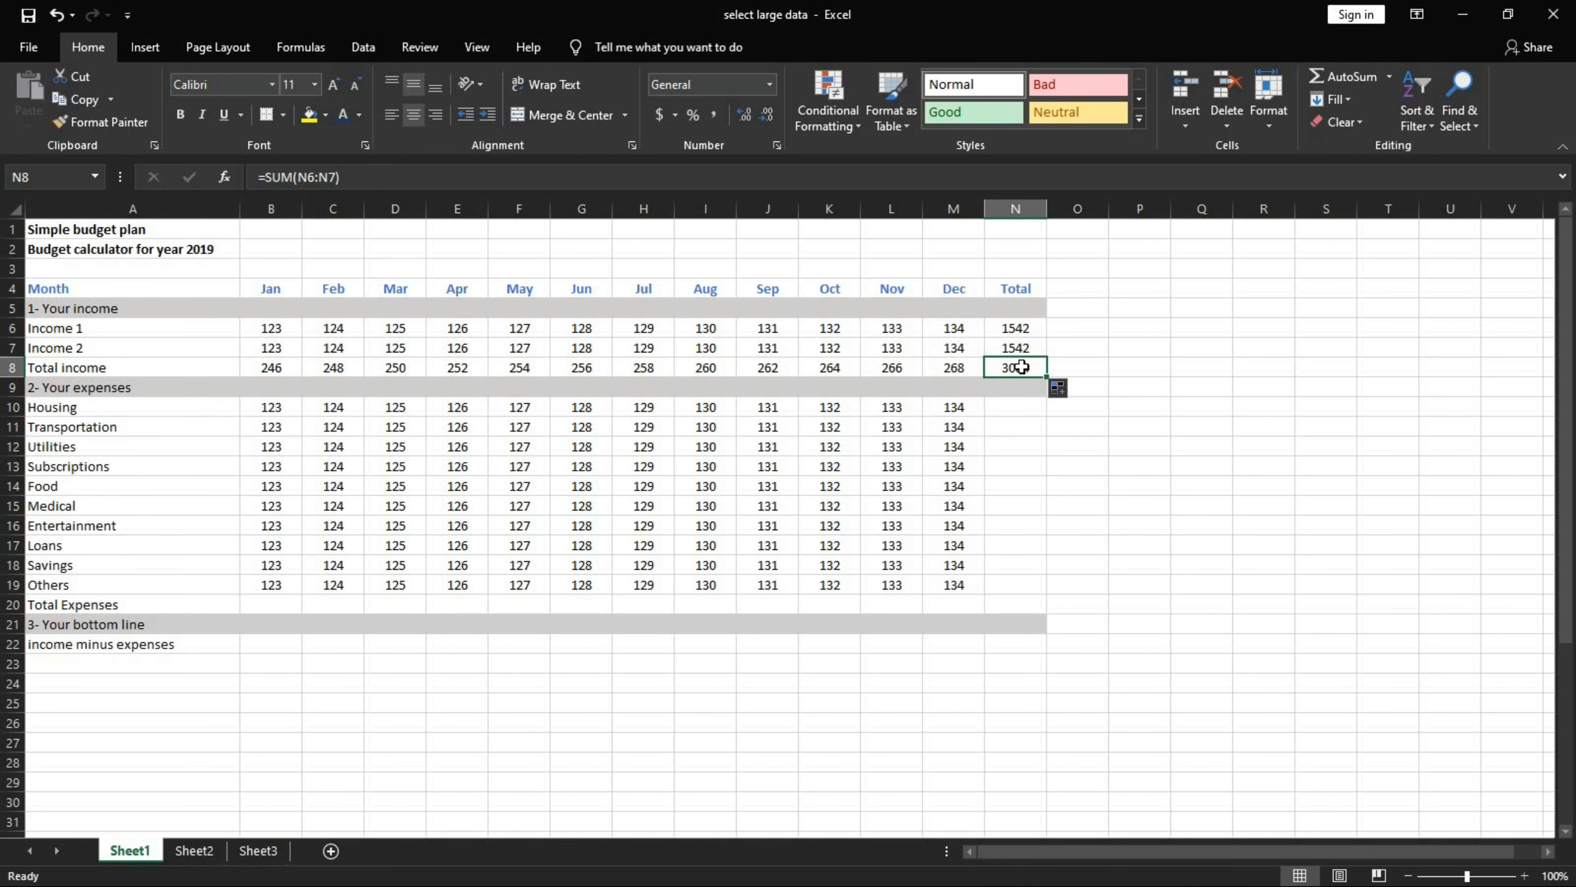
Step: Copy the Income 2 total formula from N7 into the expense totals N10:N19 and end copy mode
click(1021, 348)
key(ctrl+c)
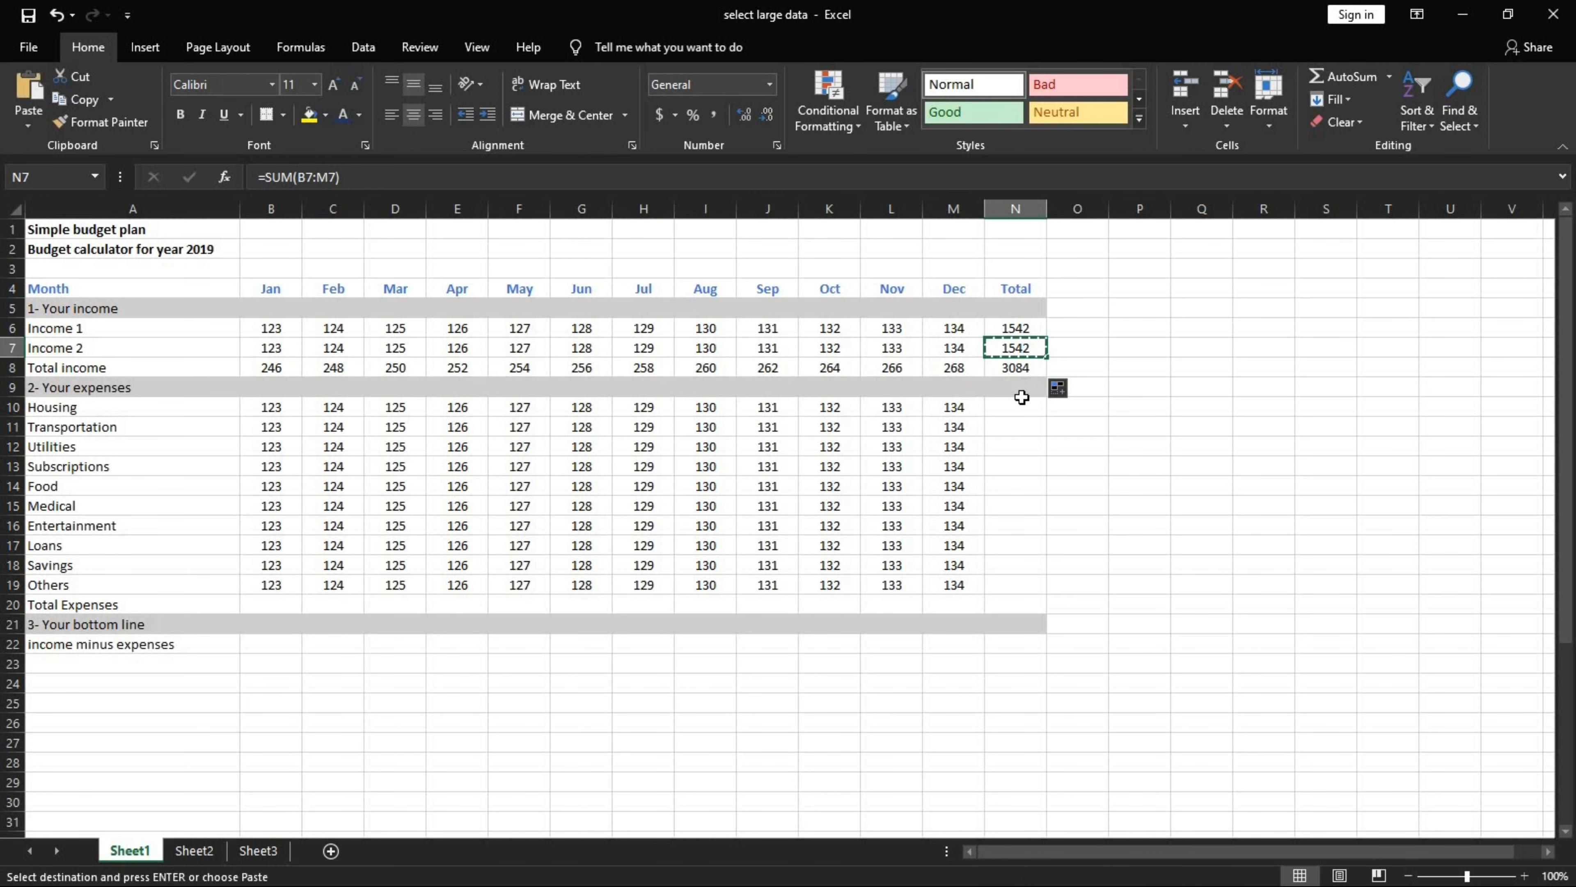
drag(1023, 413, 1039, 575)
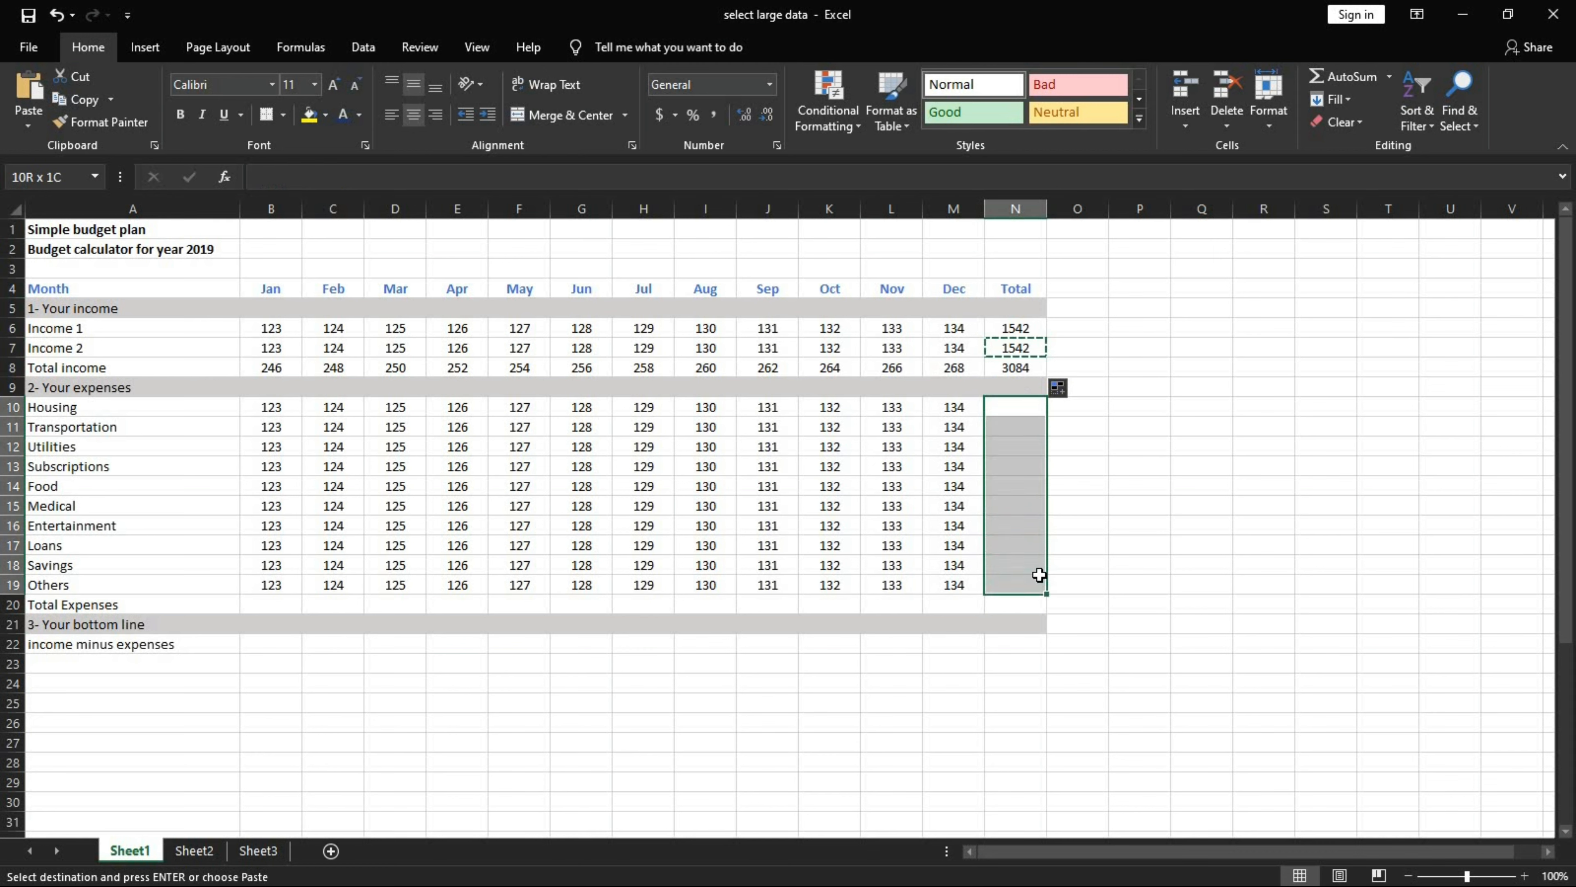
key(ctrl+v)
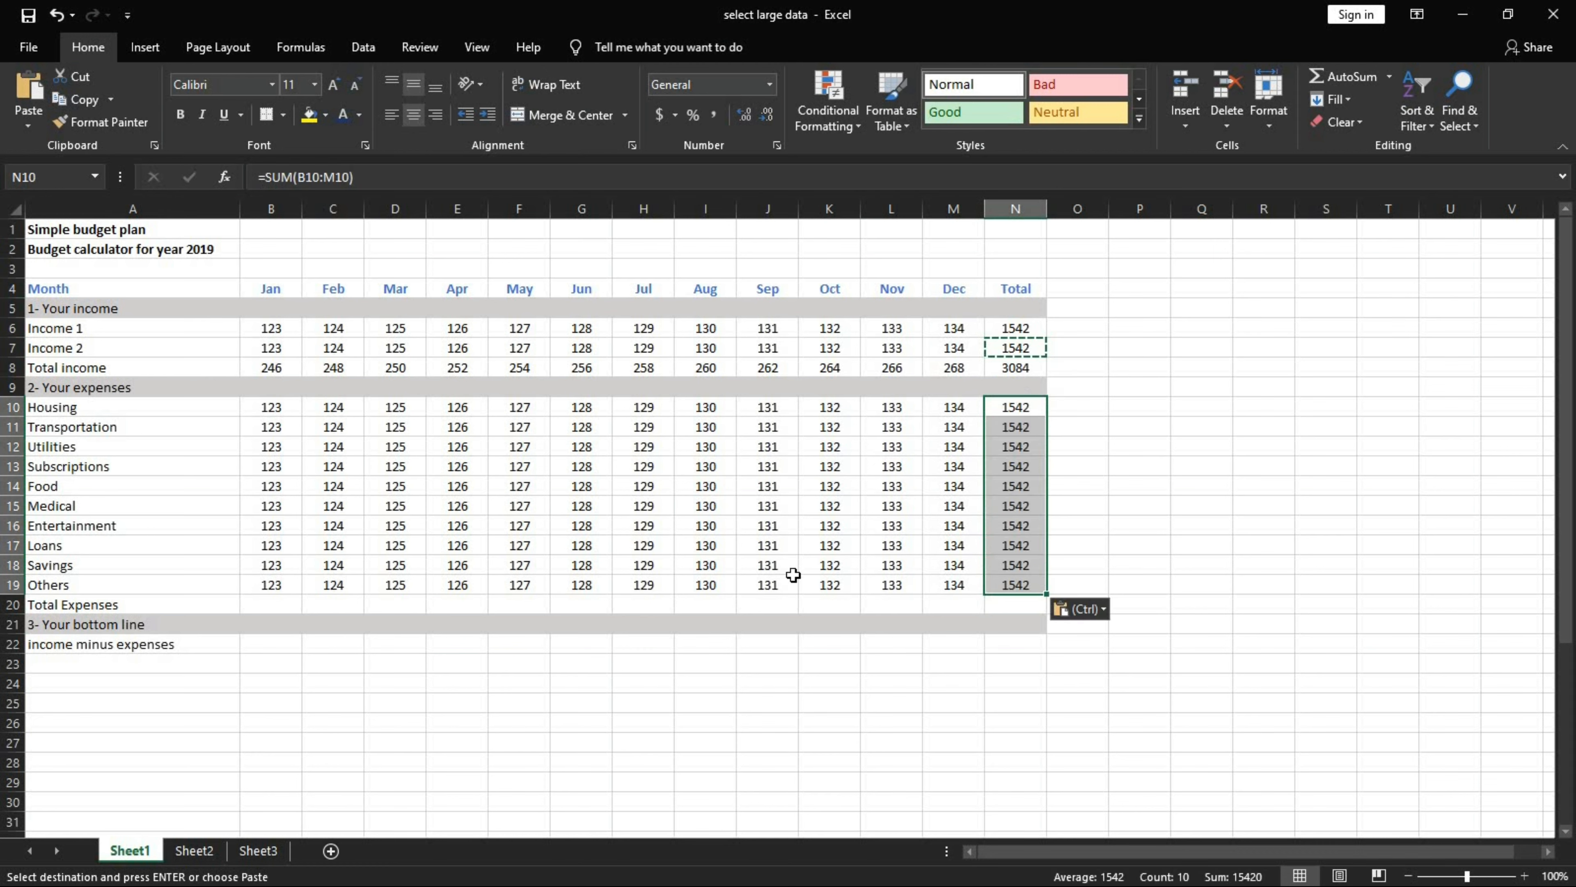
click(1006, 461)
key(Escape)
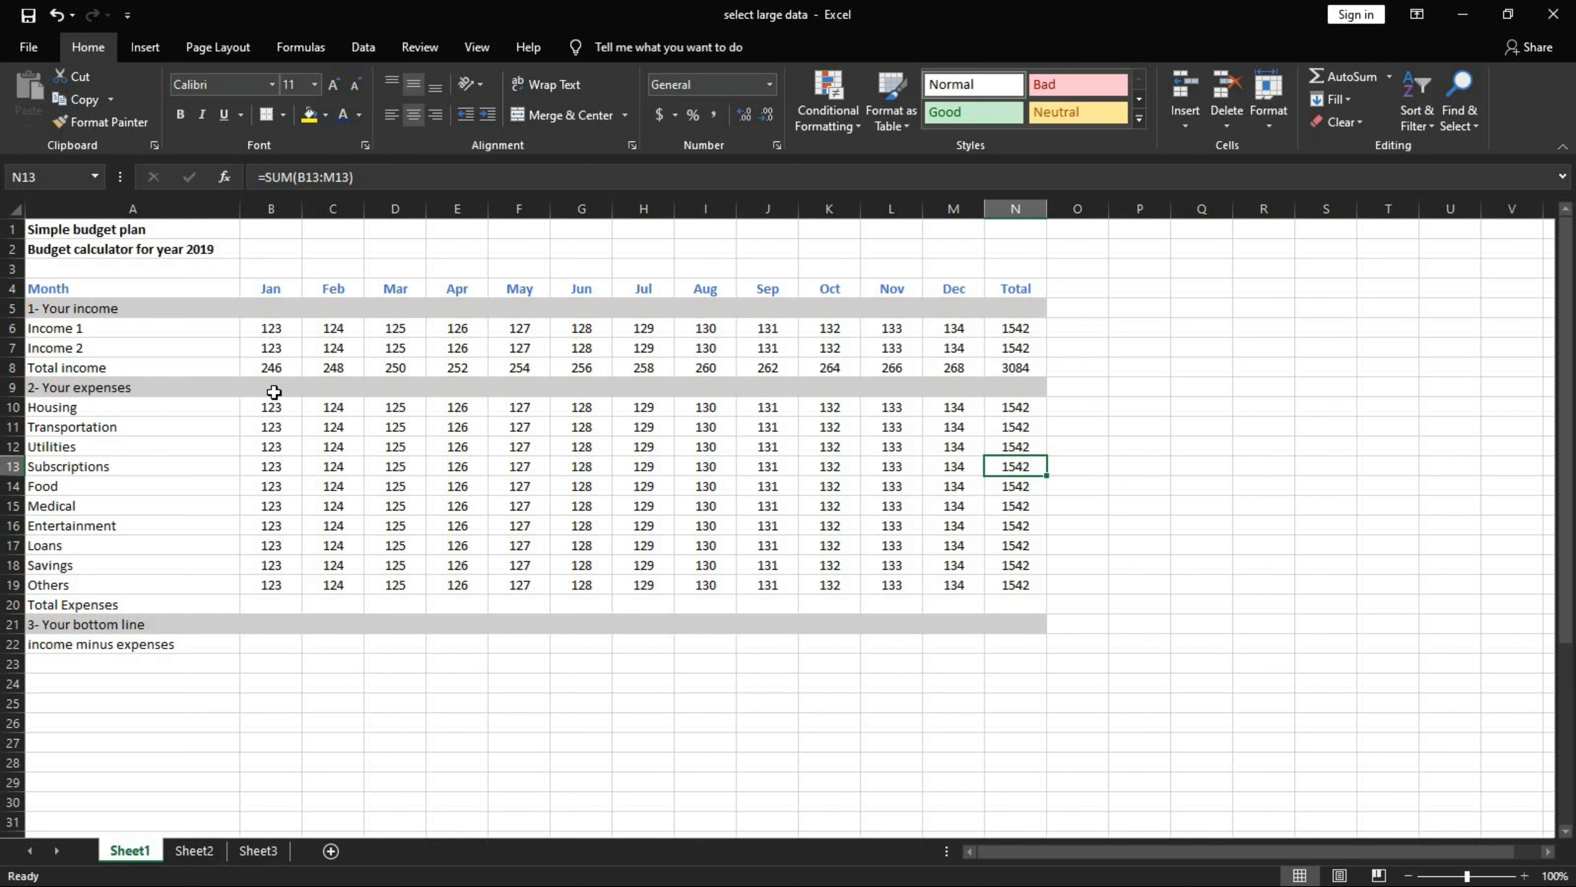
Step: AutoSum the January expenses B10:B19 into the Total Expenses cell B20 and fill the formula across to N20
drag(278, 409, 297, 602)
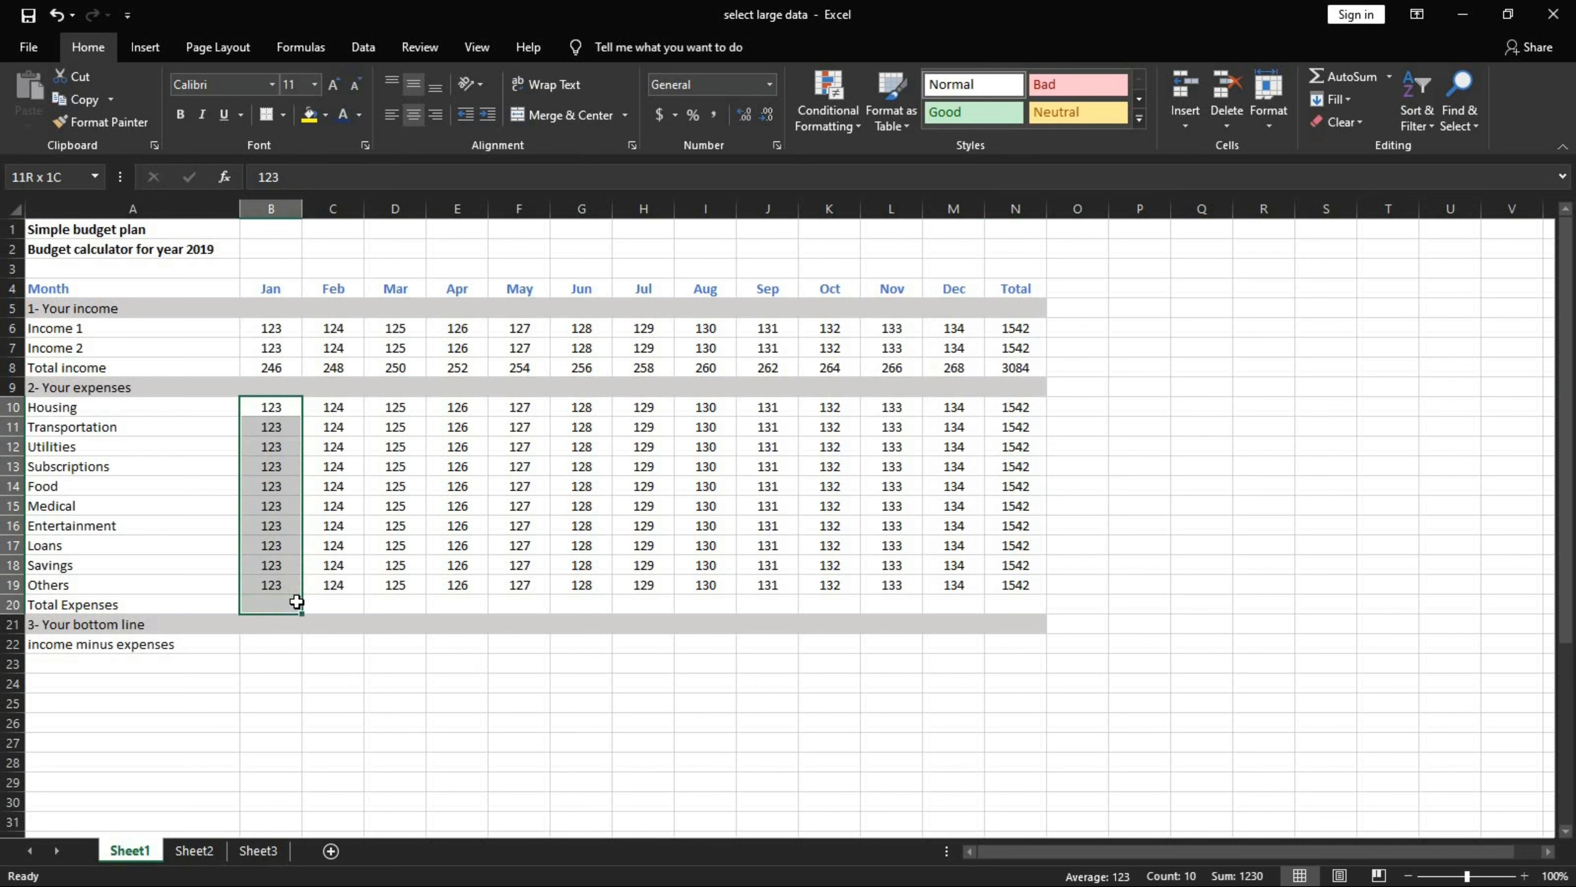
click(1325, 79)
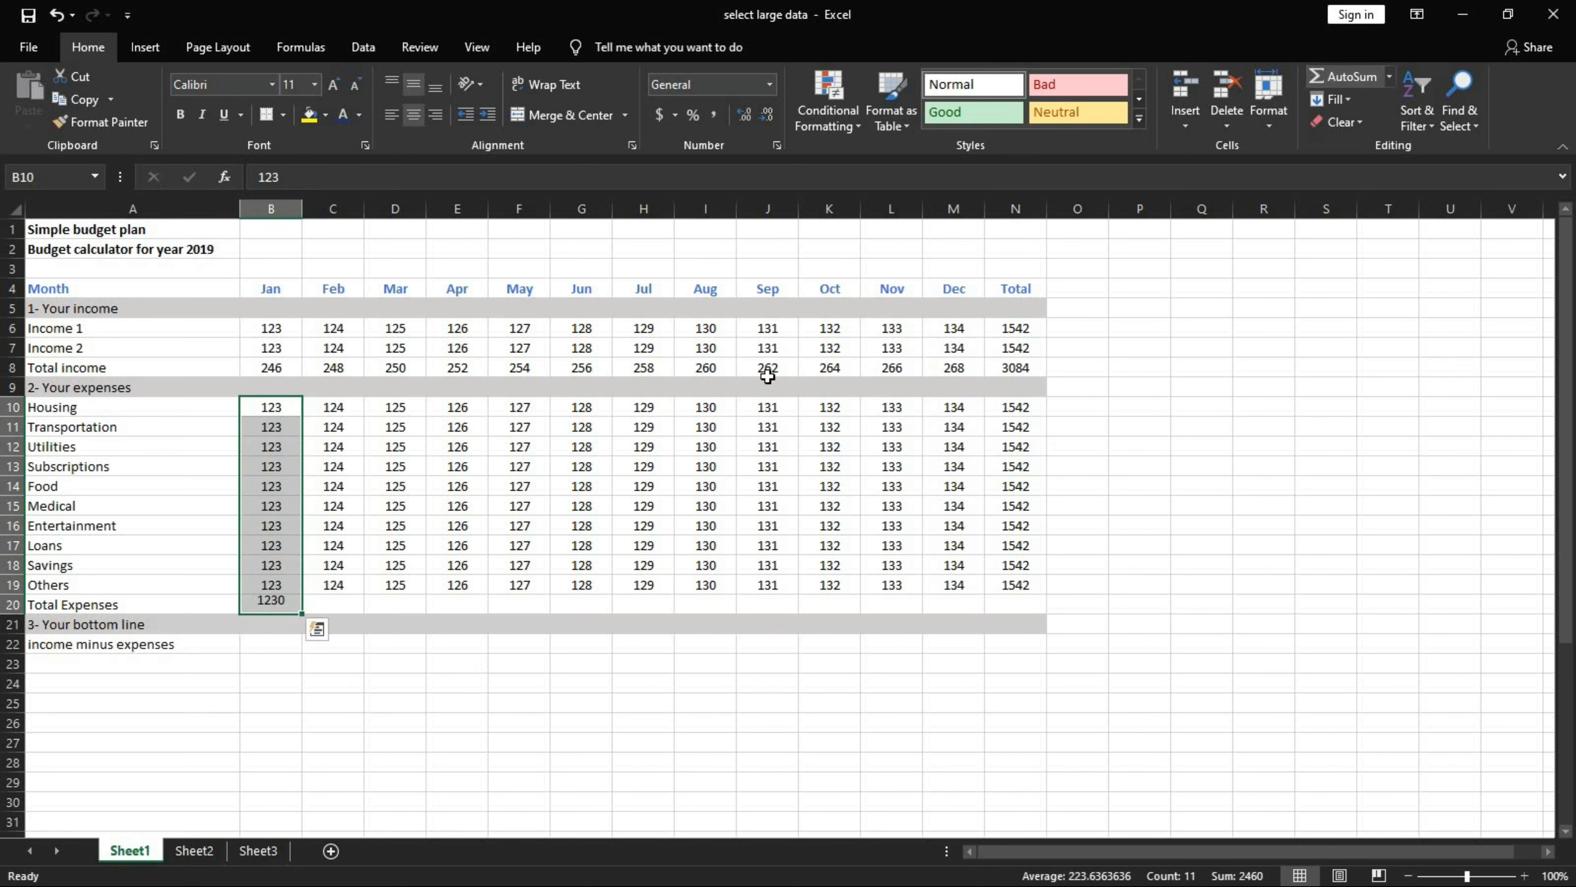
click(286, 606)
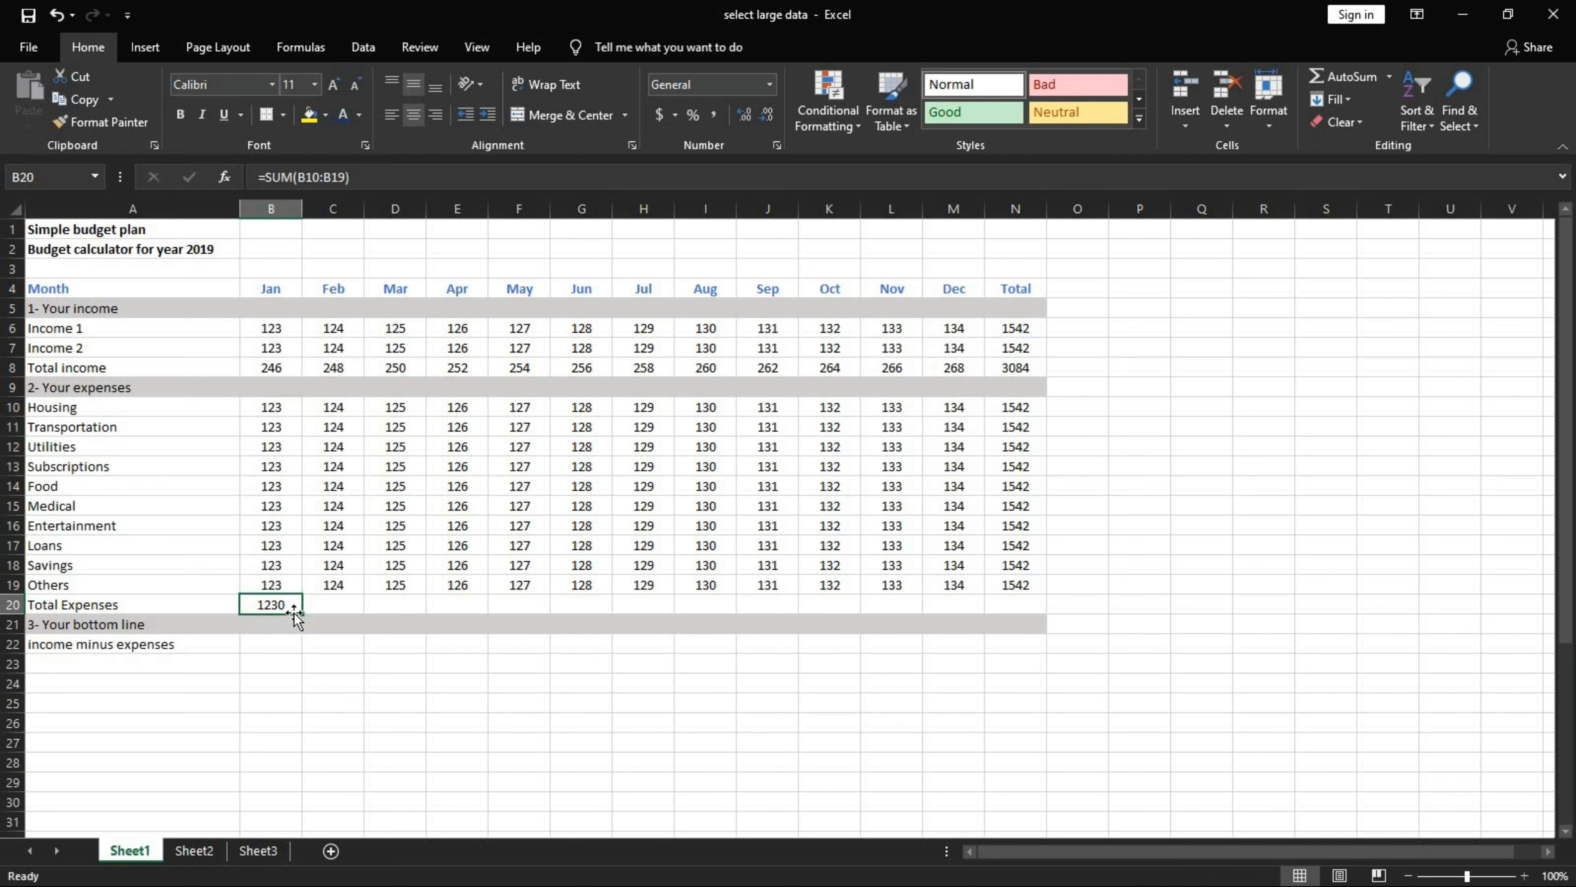
drag(302, 614, 1037, 619)
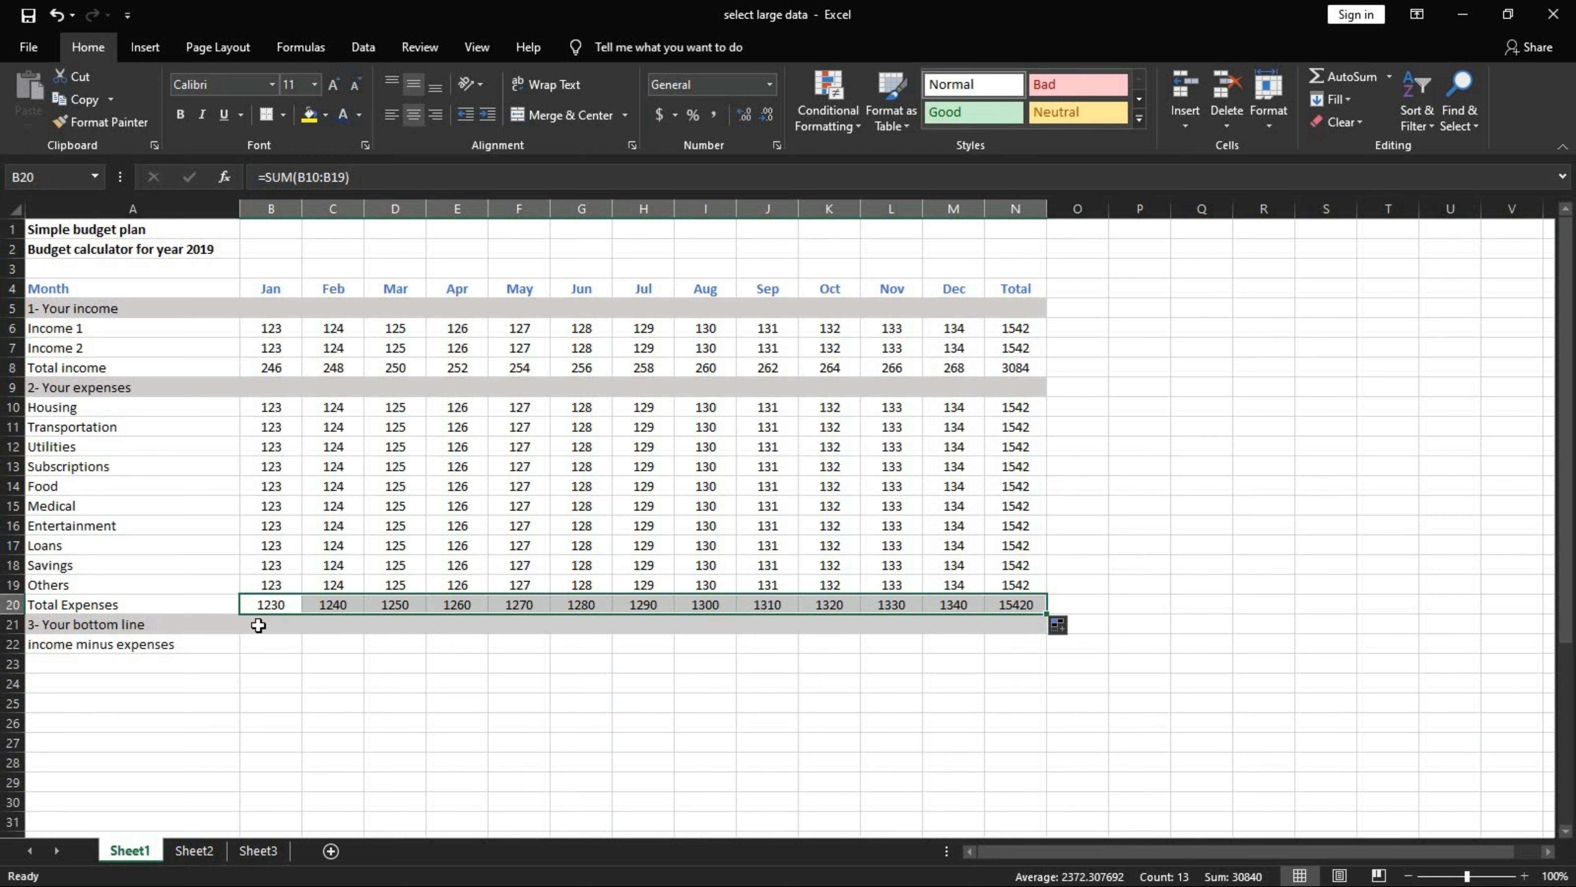
click(259, 648)
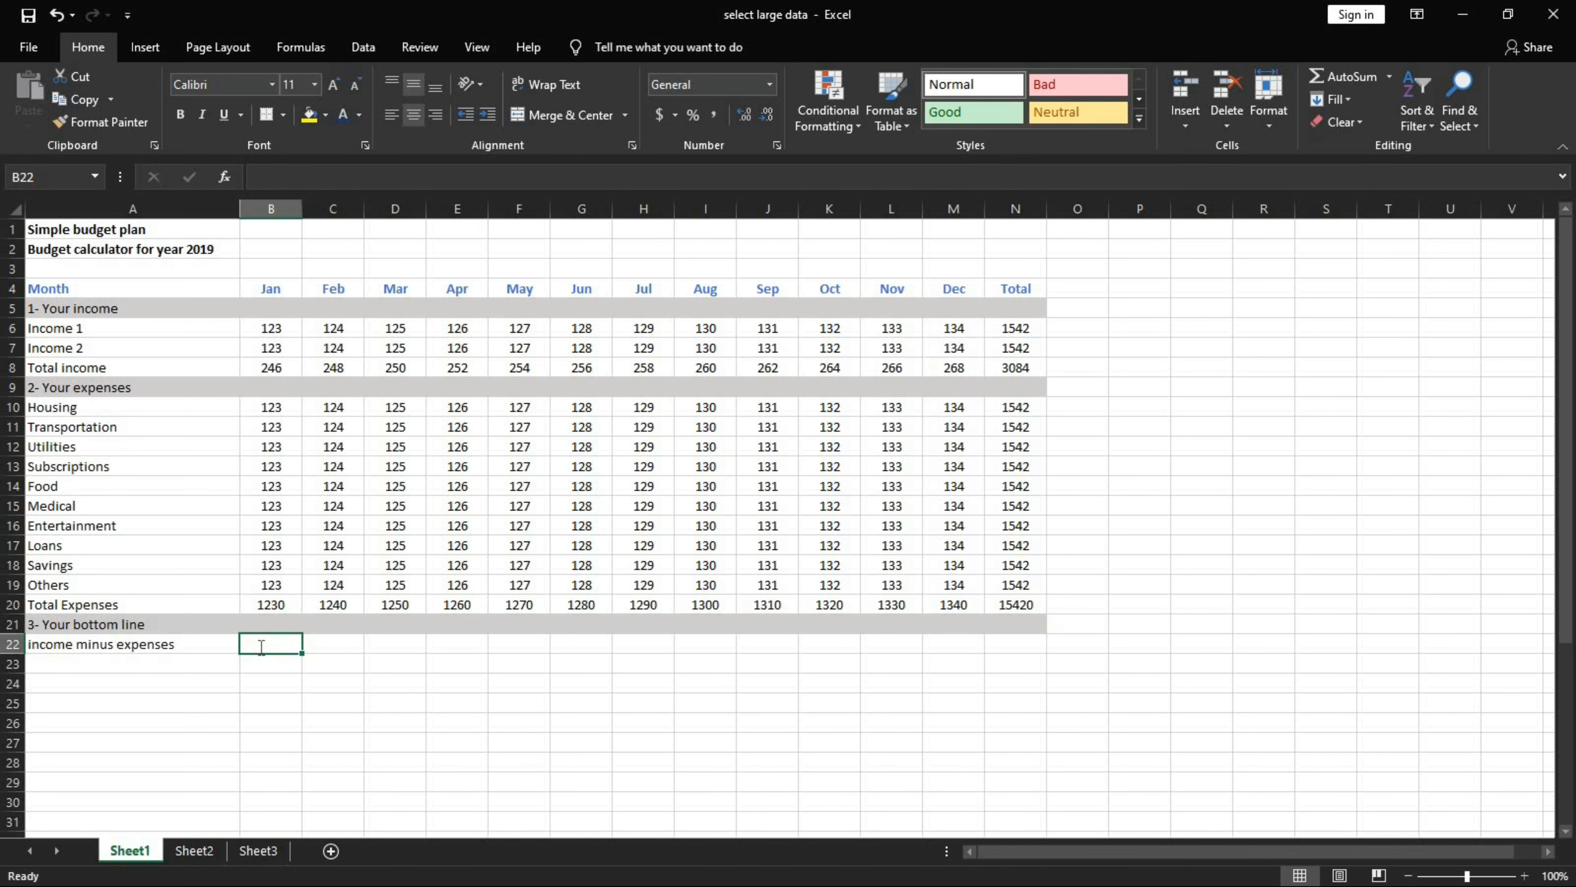
text(=)
click(275, 610)
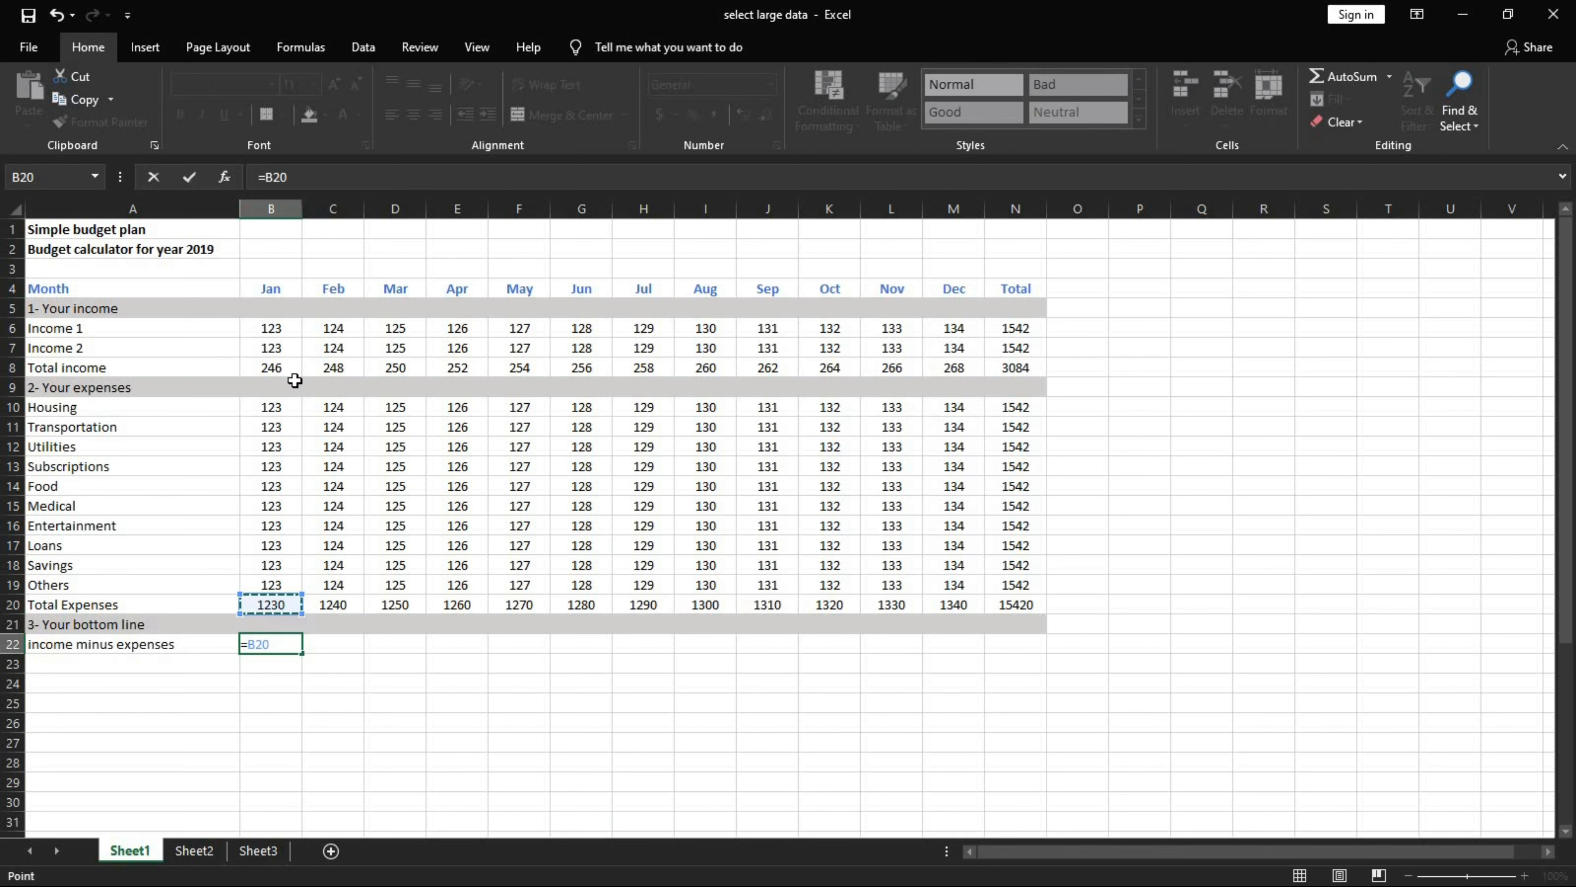
key(Escape)
click(285, 367)
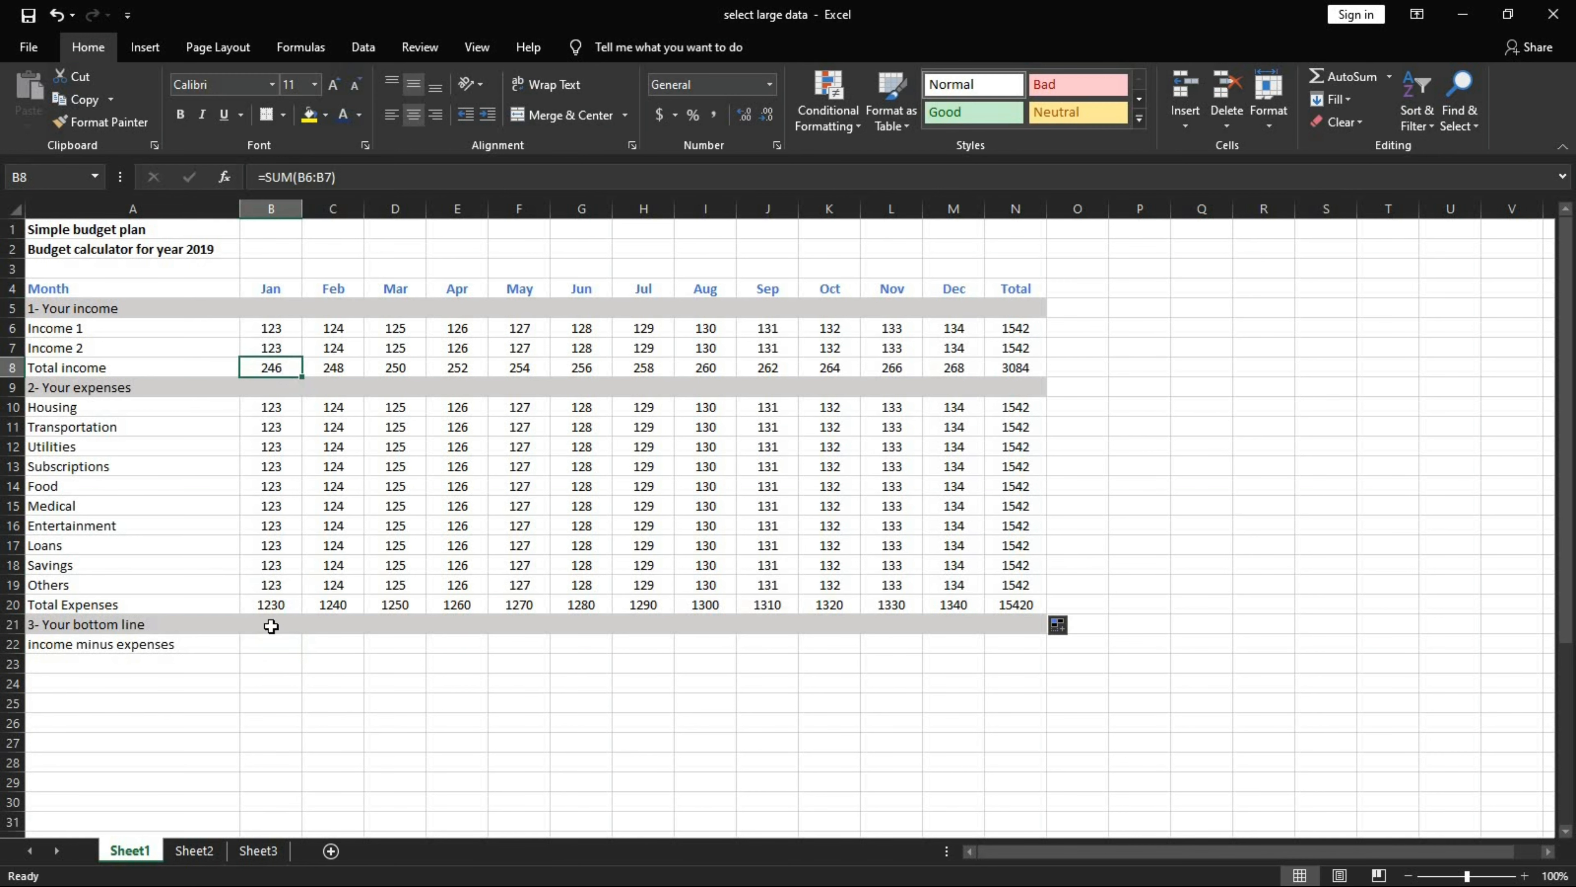
Step: Enter the formula -B8-B20 in the January cell B22 of the income minus expenses row
click(271, 642)
text(=)
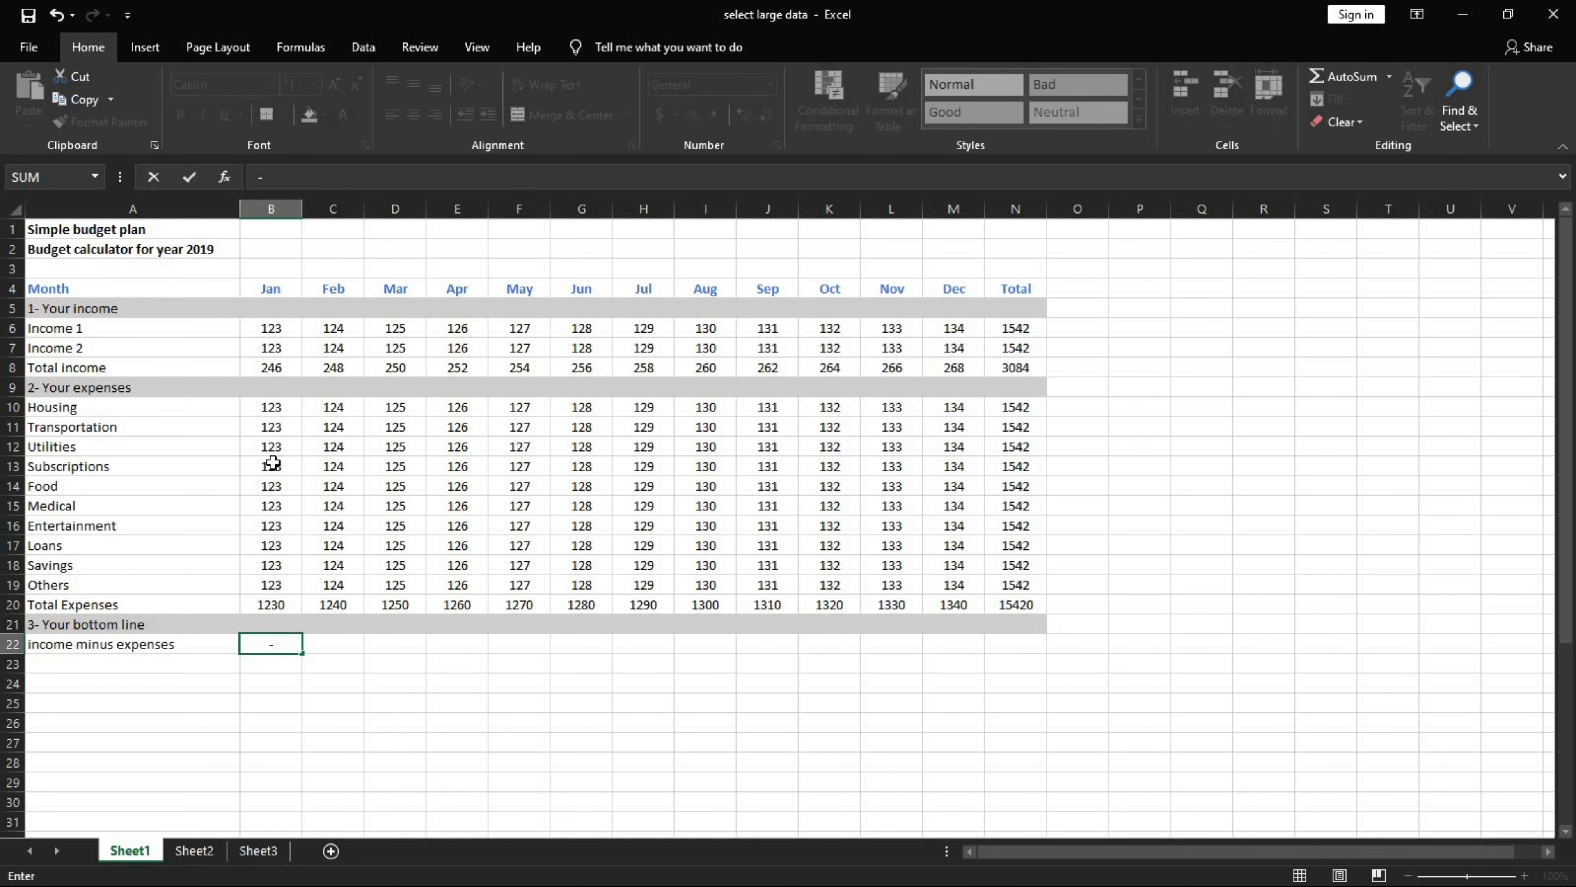
click(278, 366)
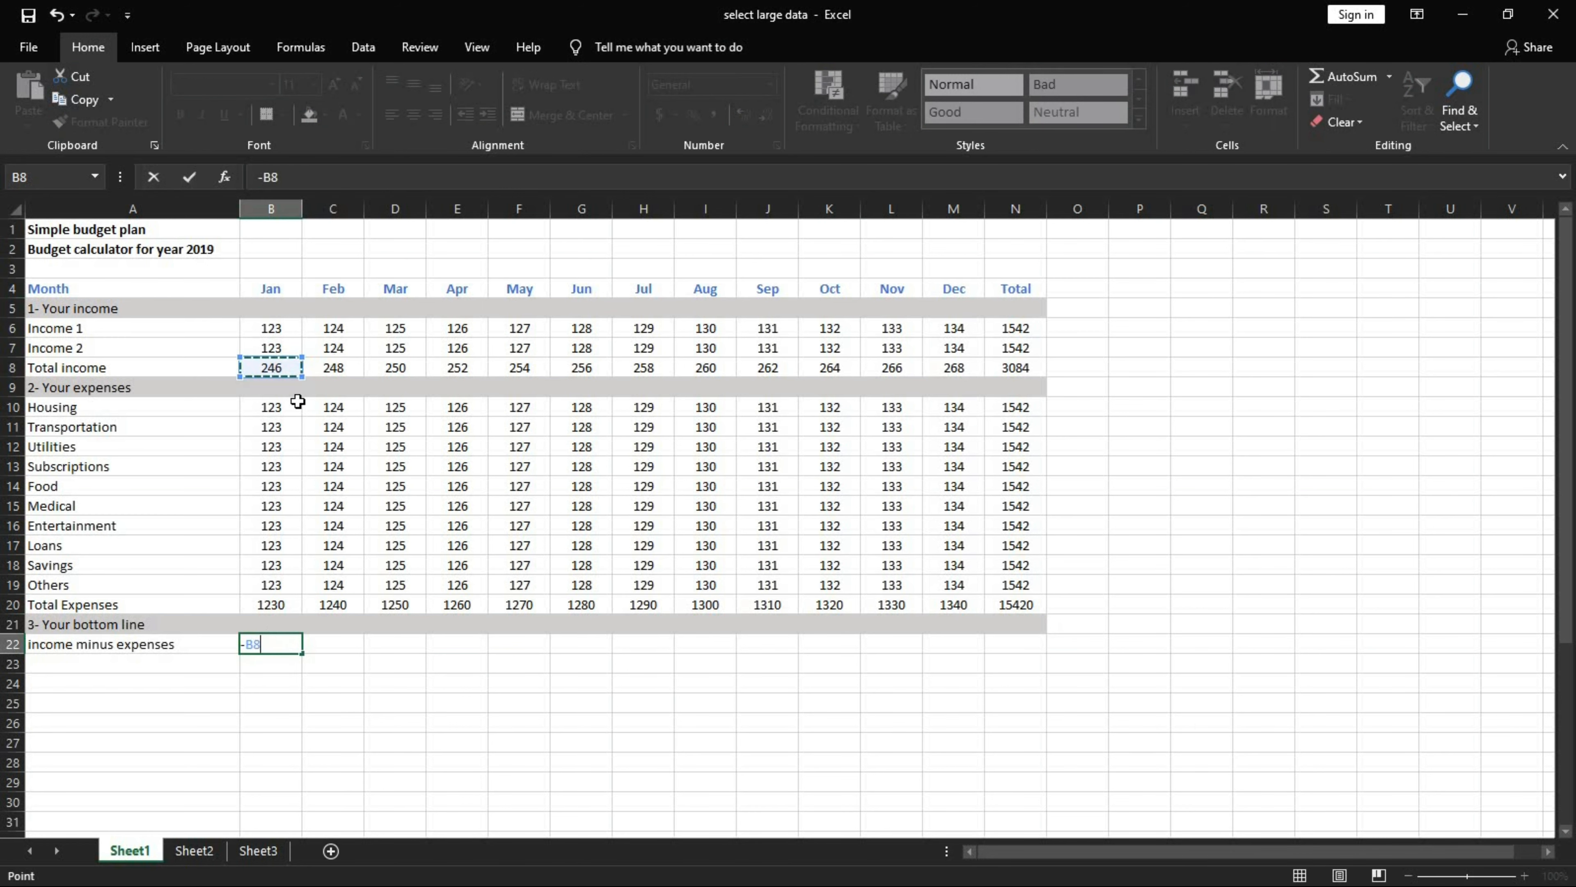
text(-)
click(271, 611)
key(Return)
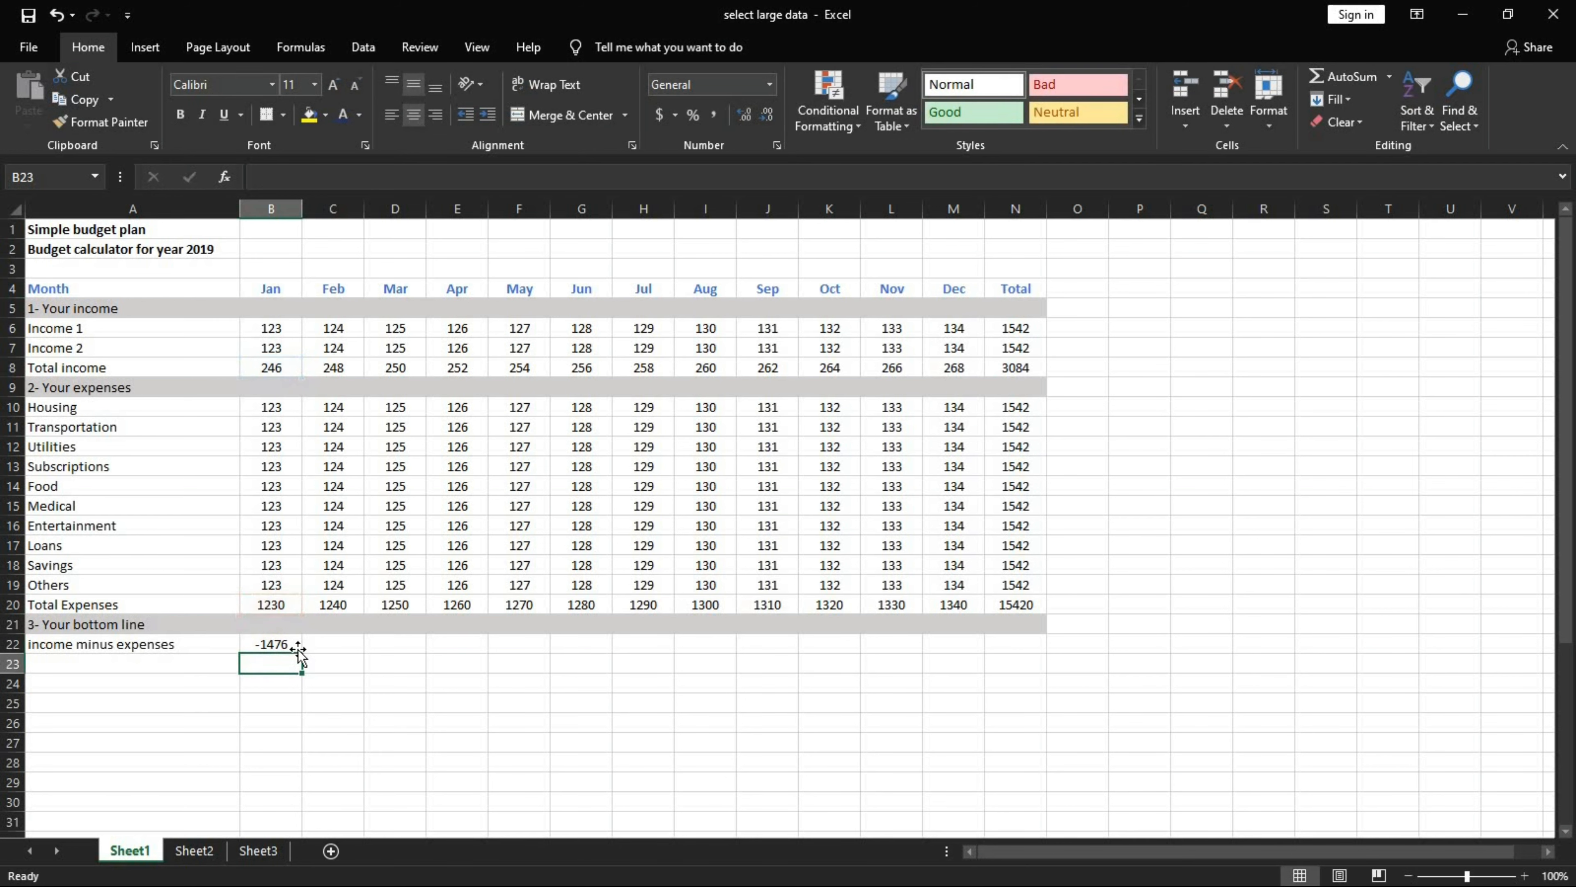
Step: Fill the income minus expenses formula from B22 across the remaining months and the Total column to N22
click(285, 643)
drag(302, 653, 1038, 652)
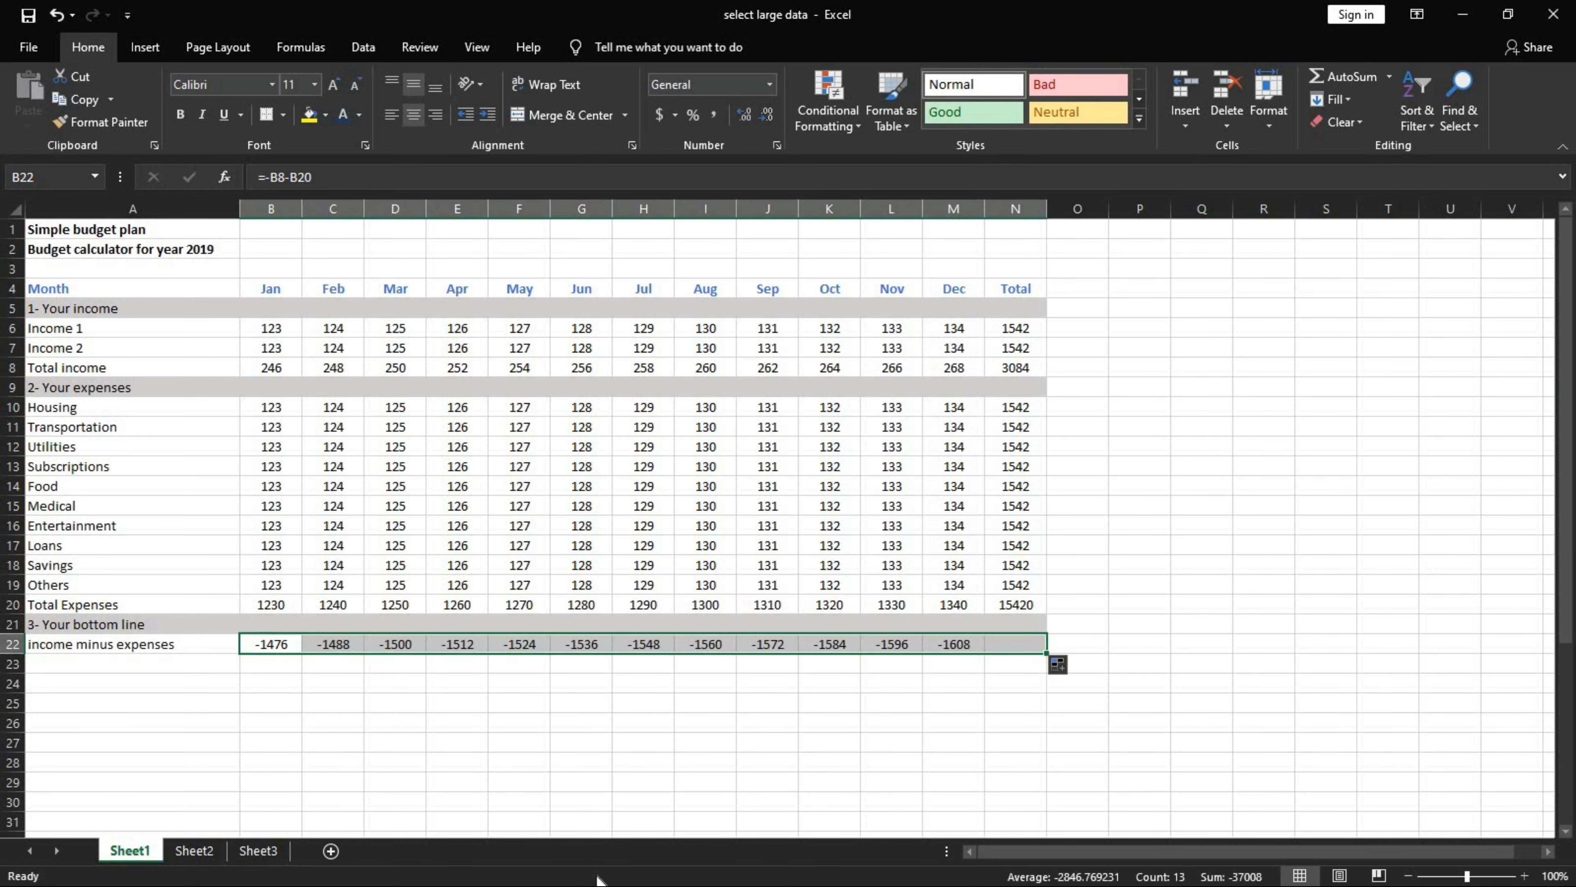
click(1175, 501)
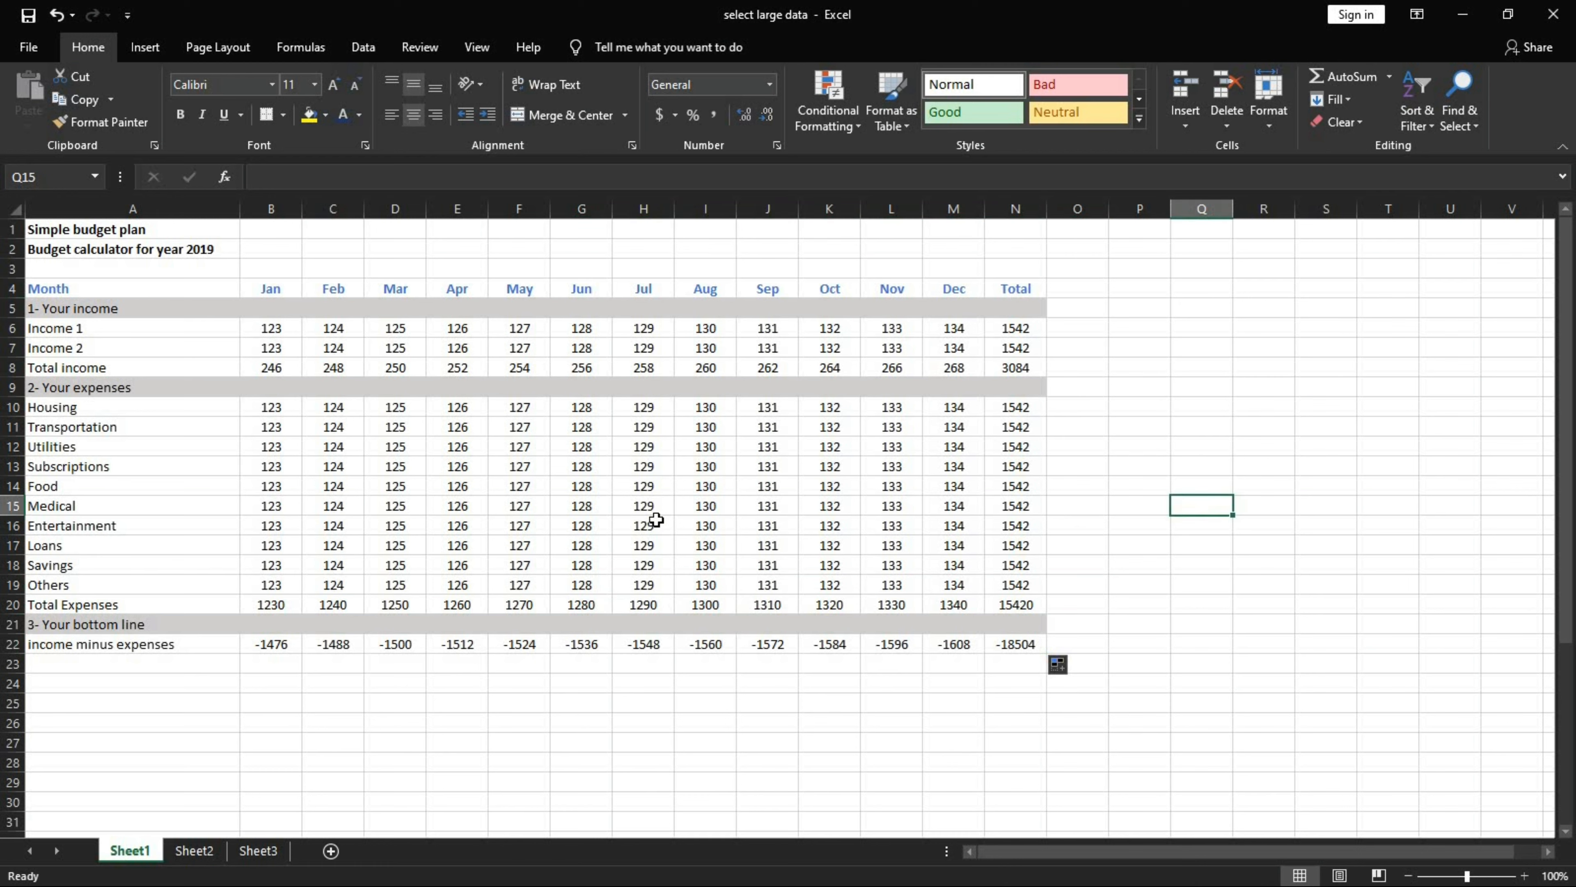
click(660, 486)
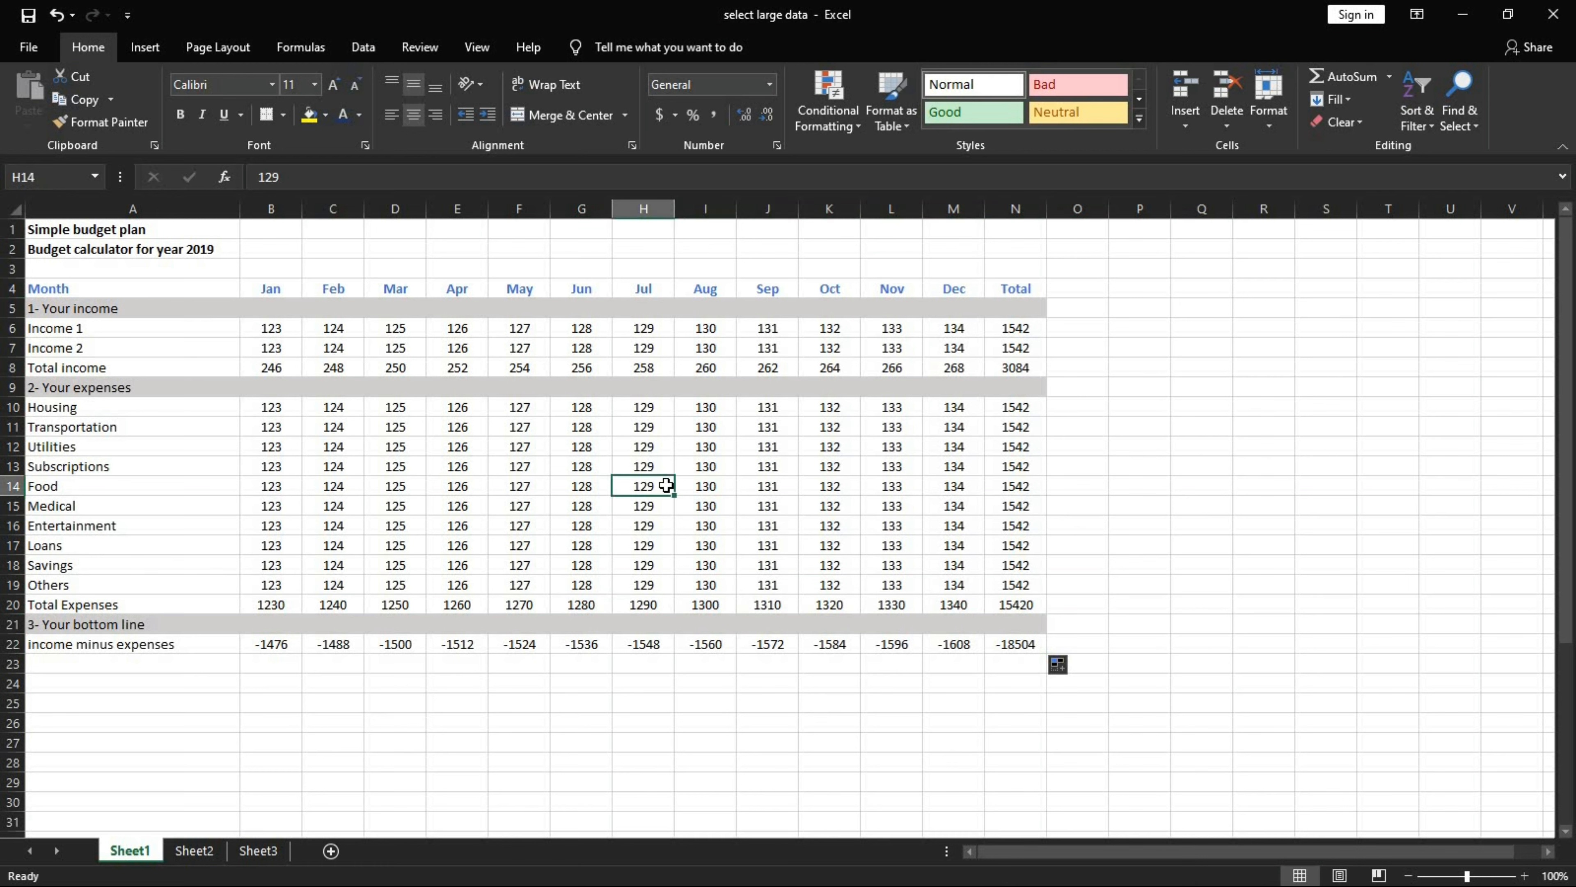
Step: Try italic formatting on the whole budget table A4:N22, remove it again and deselect the table
click(100, 289)
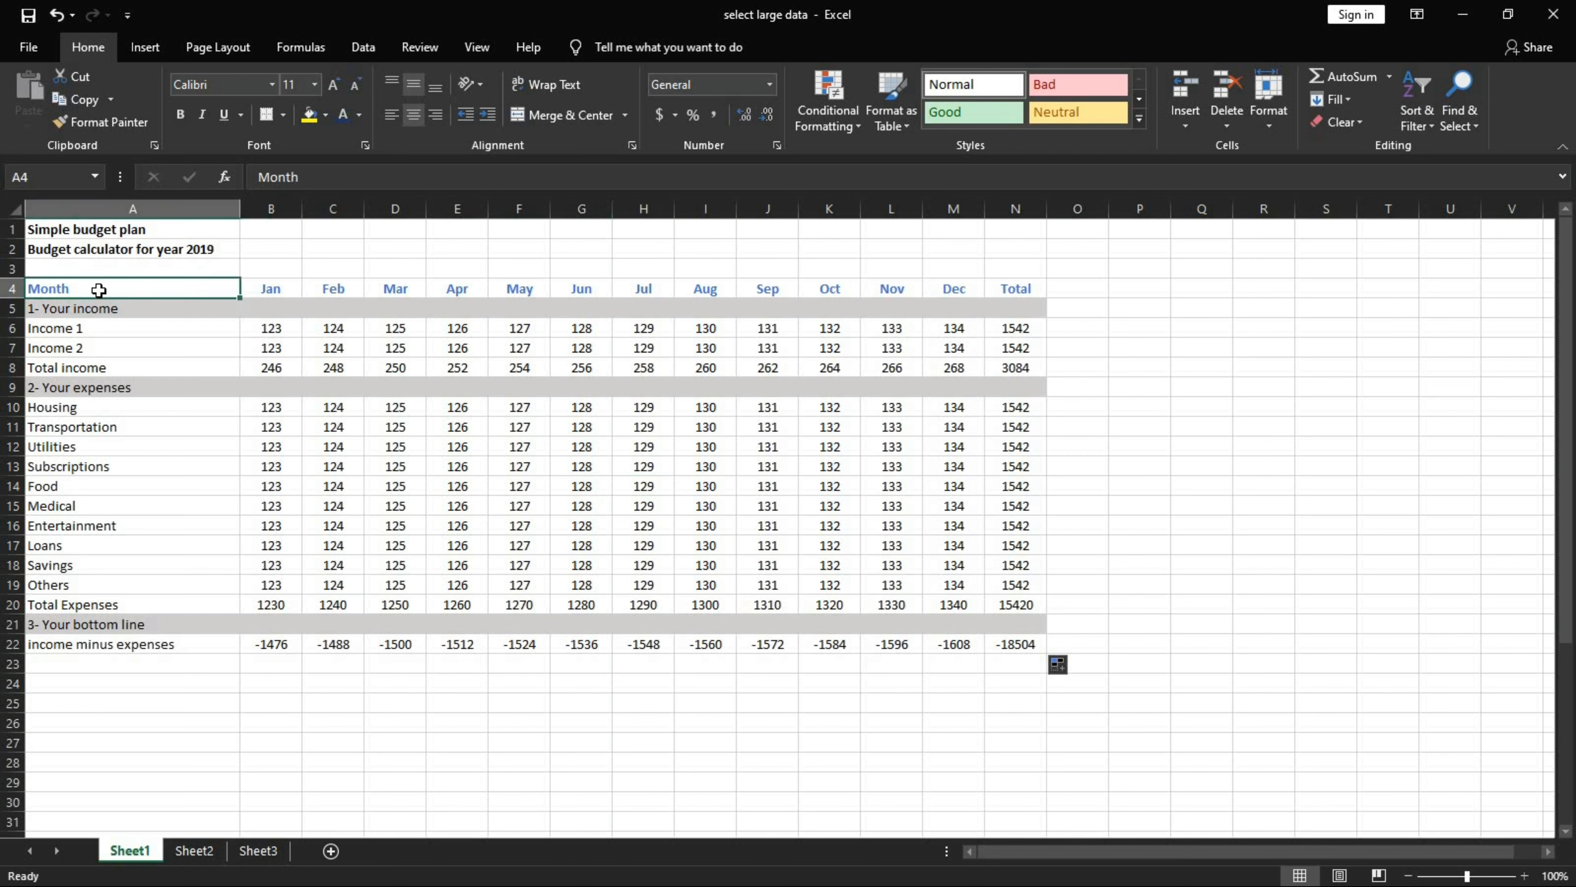
drag(99, 290, 996, 646)
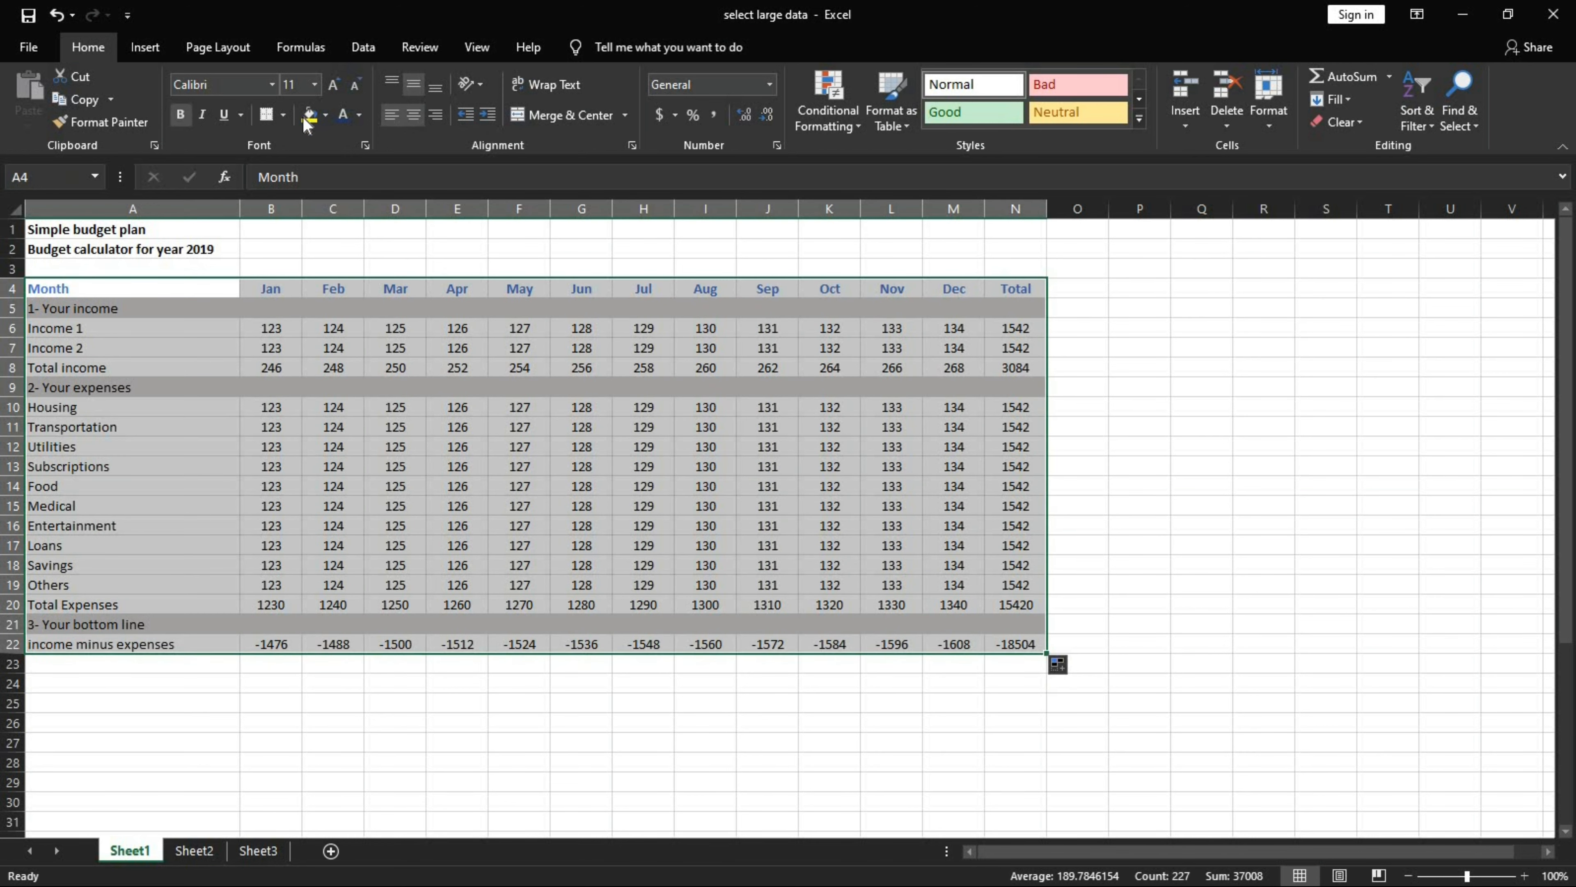
click(208, 124)
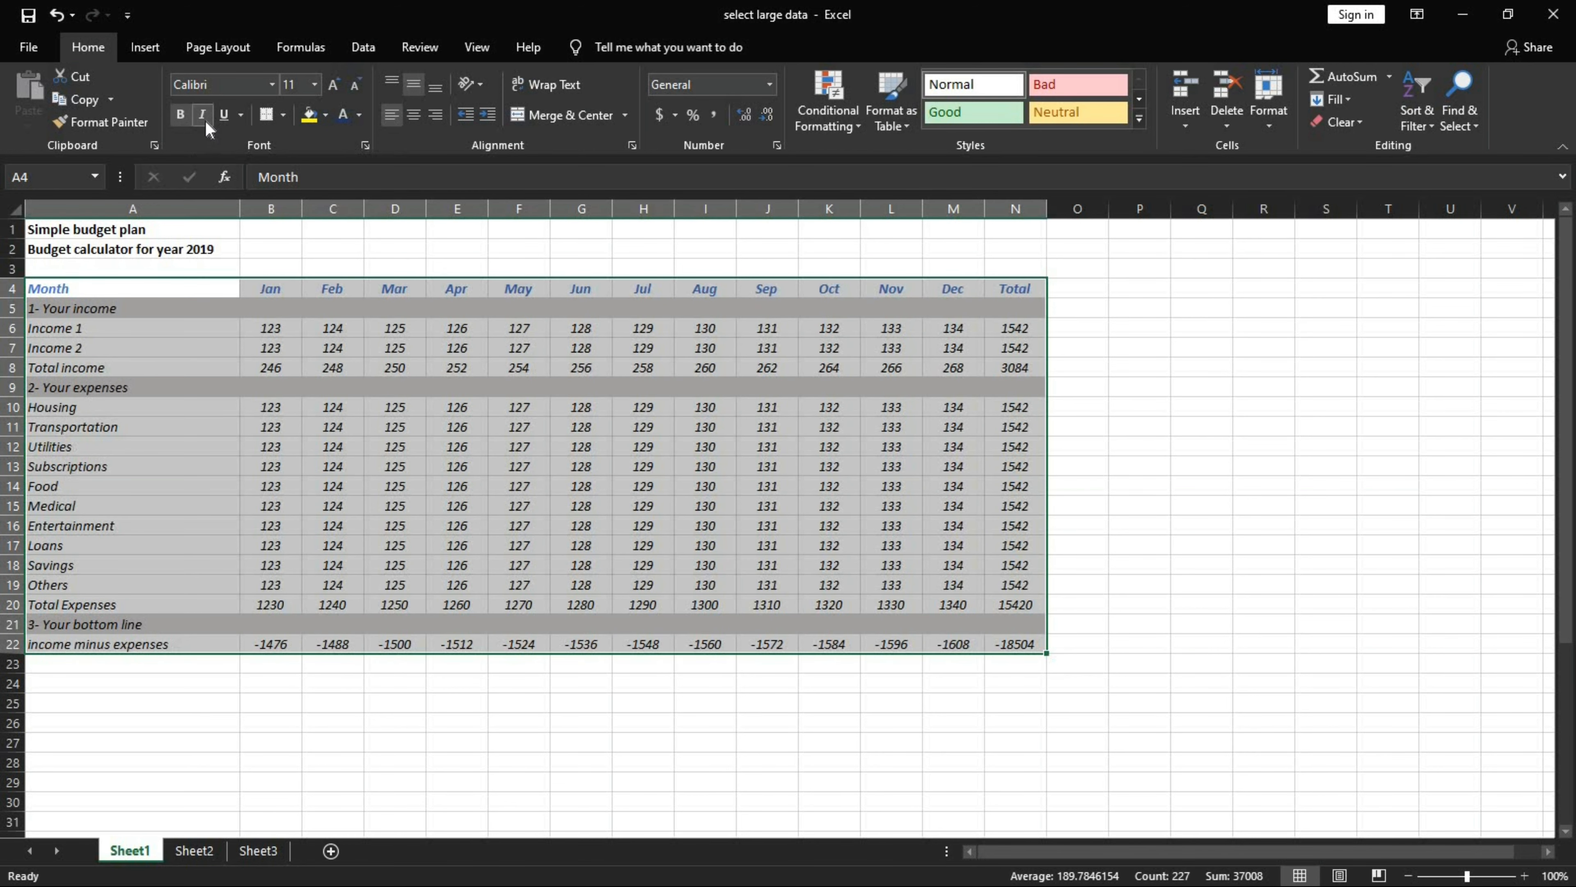
click(207, 123)
click(382, 406)
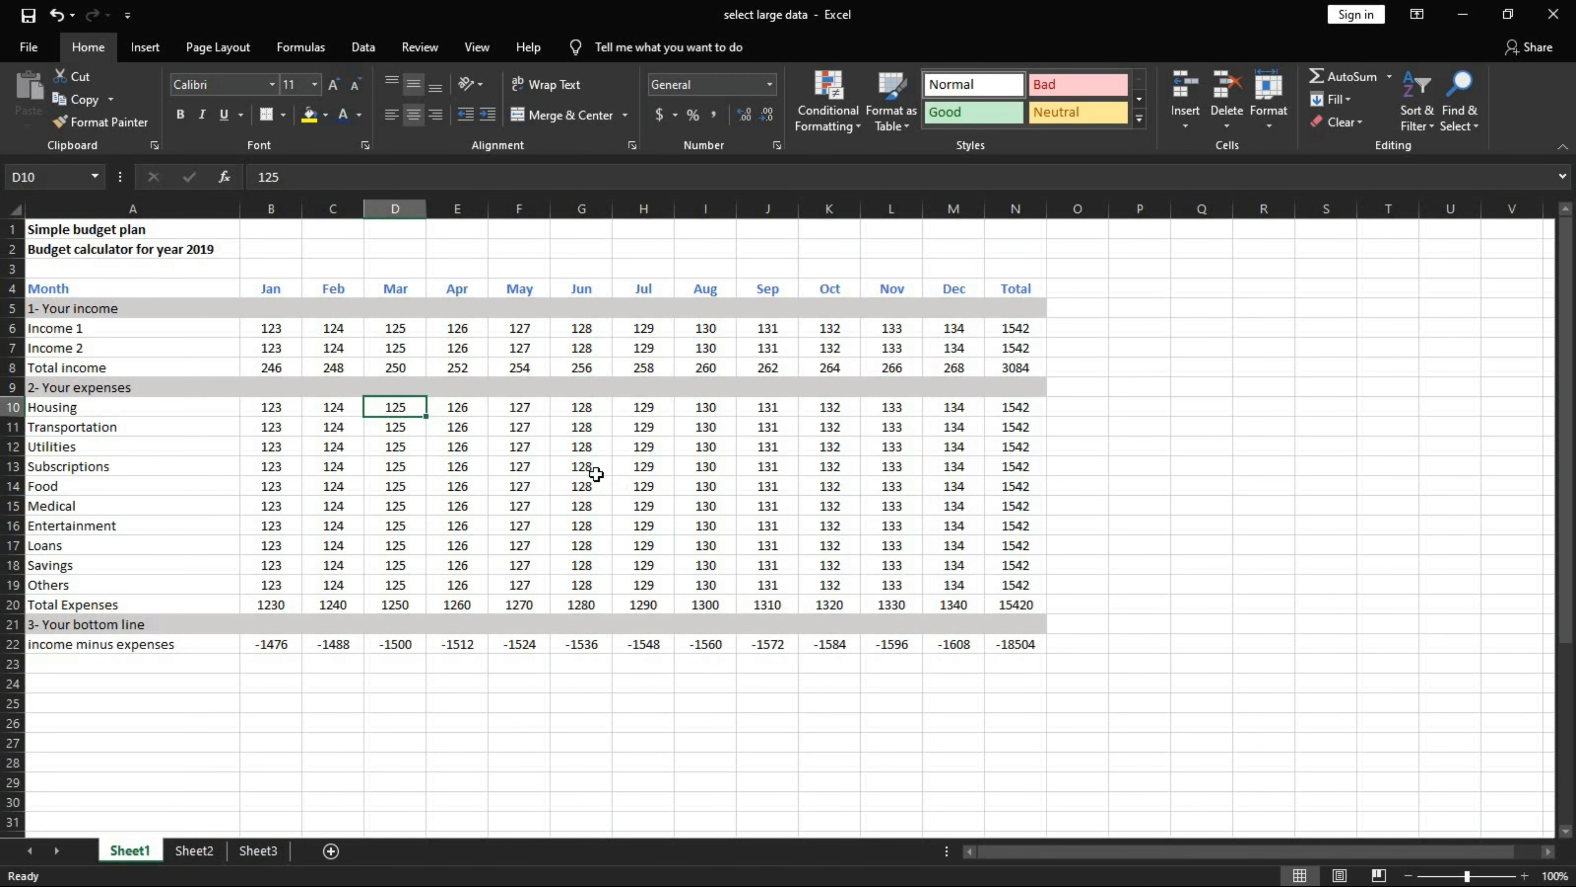
Step: Extend the selection from A4 to the cell reference n22 so that the whole budget table is selected
click(122, 291)
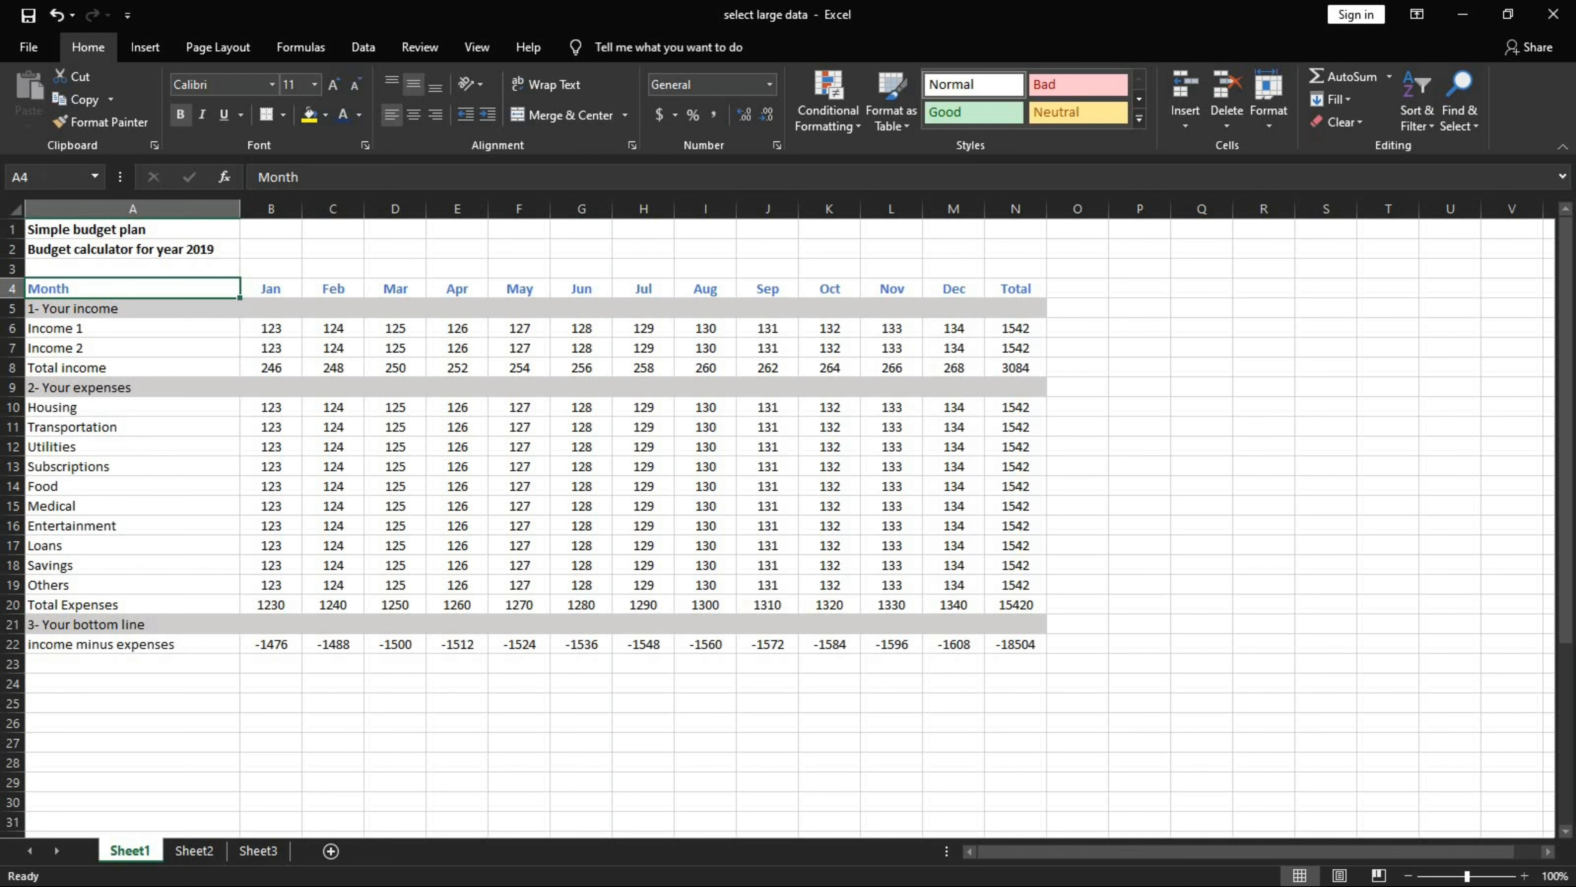
click(49, 177)
text(n22)
key(shift+Return)
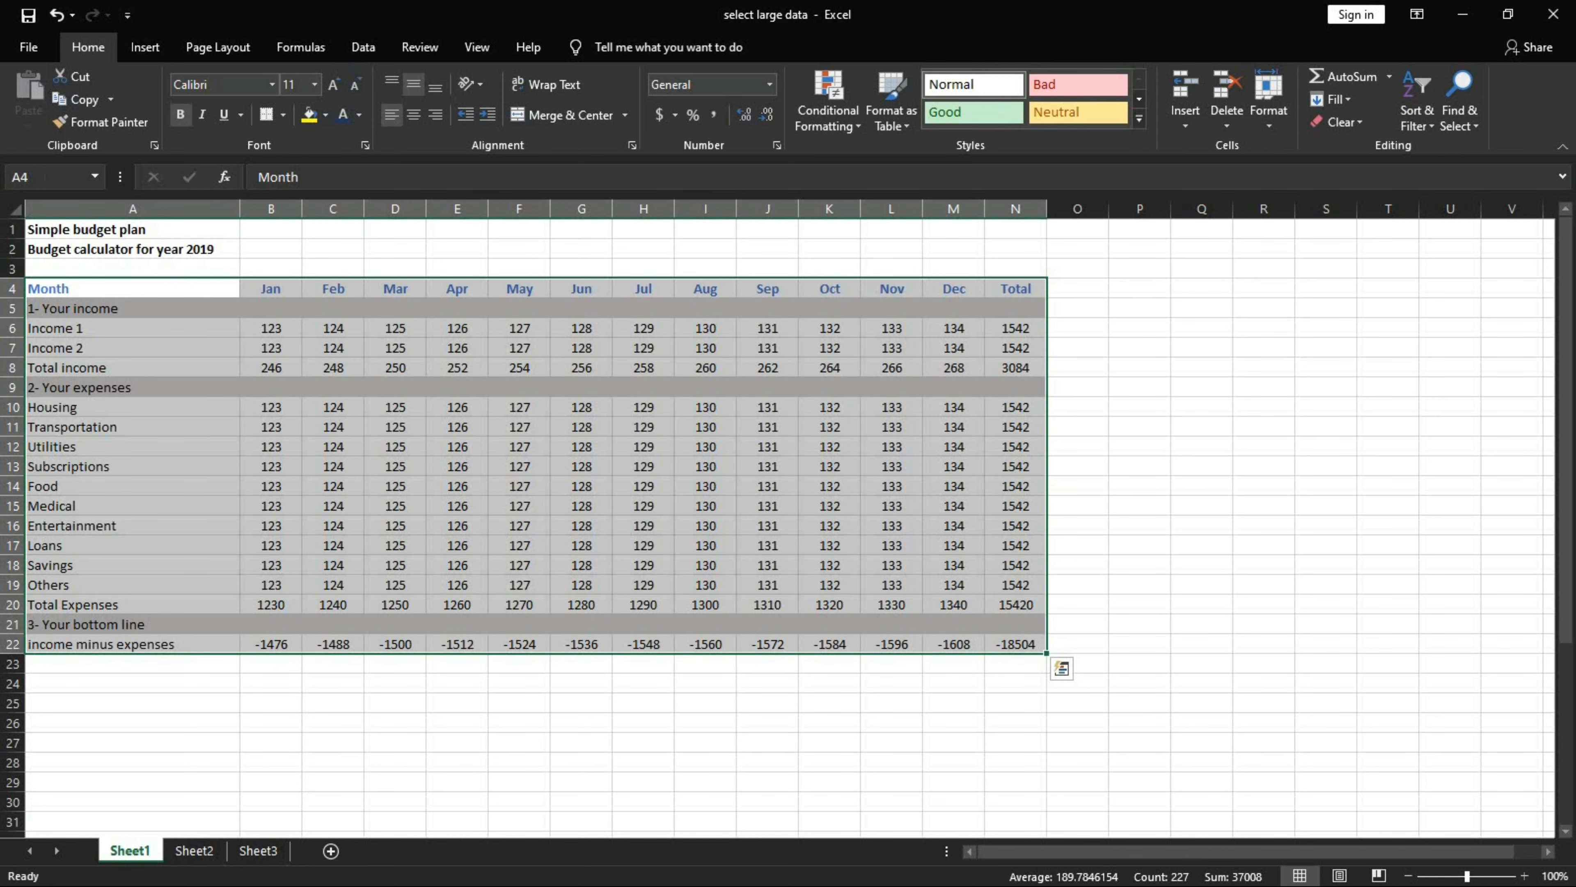
Step: Select the entire data region A4:N22 from a cell inside it and extend the selection to the whole worksheet
click(602, 468)
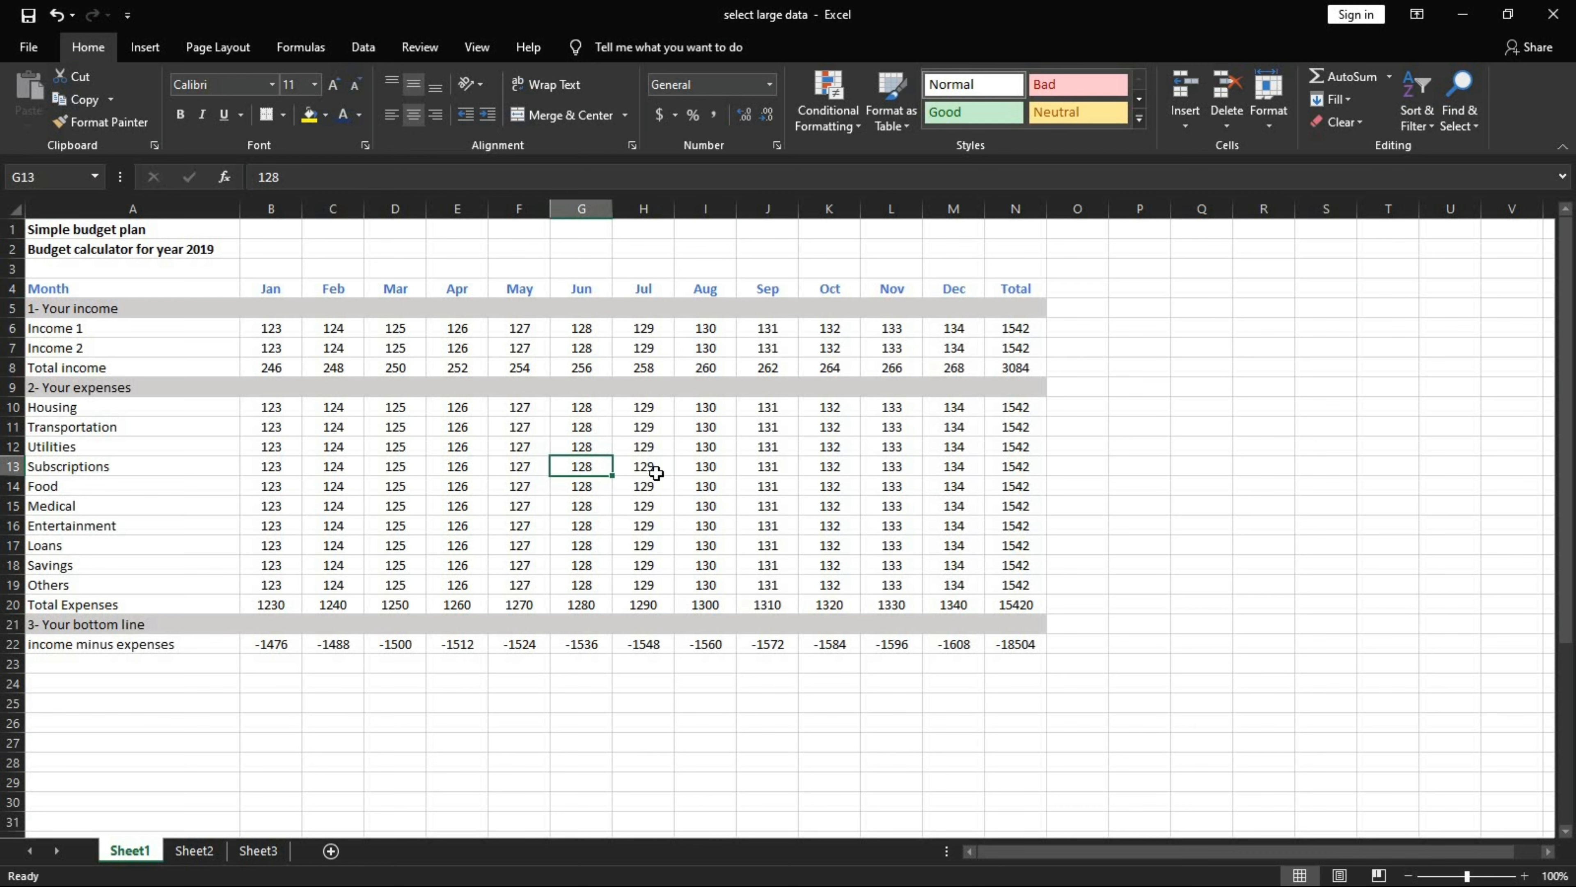
drag(656, 474, 579, 528)
key(ctrl+a)
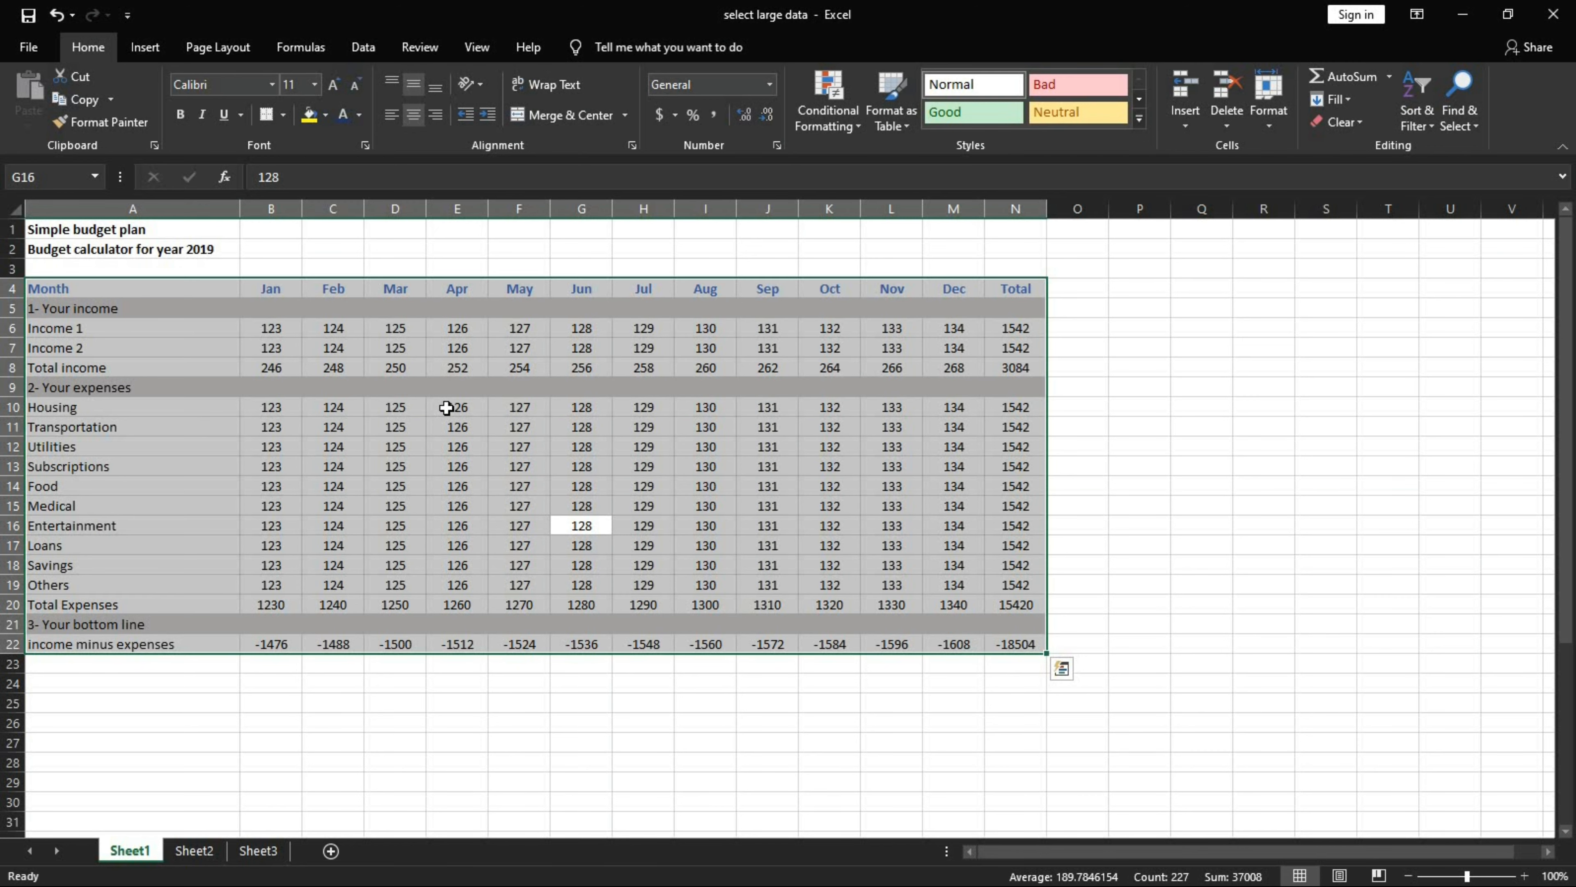
key(ctrl+a)
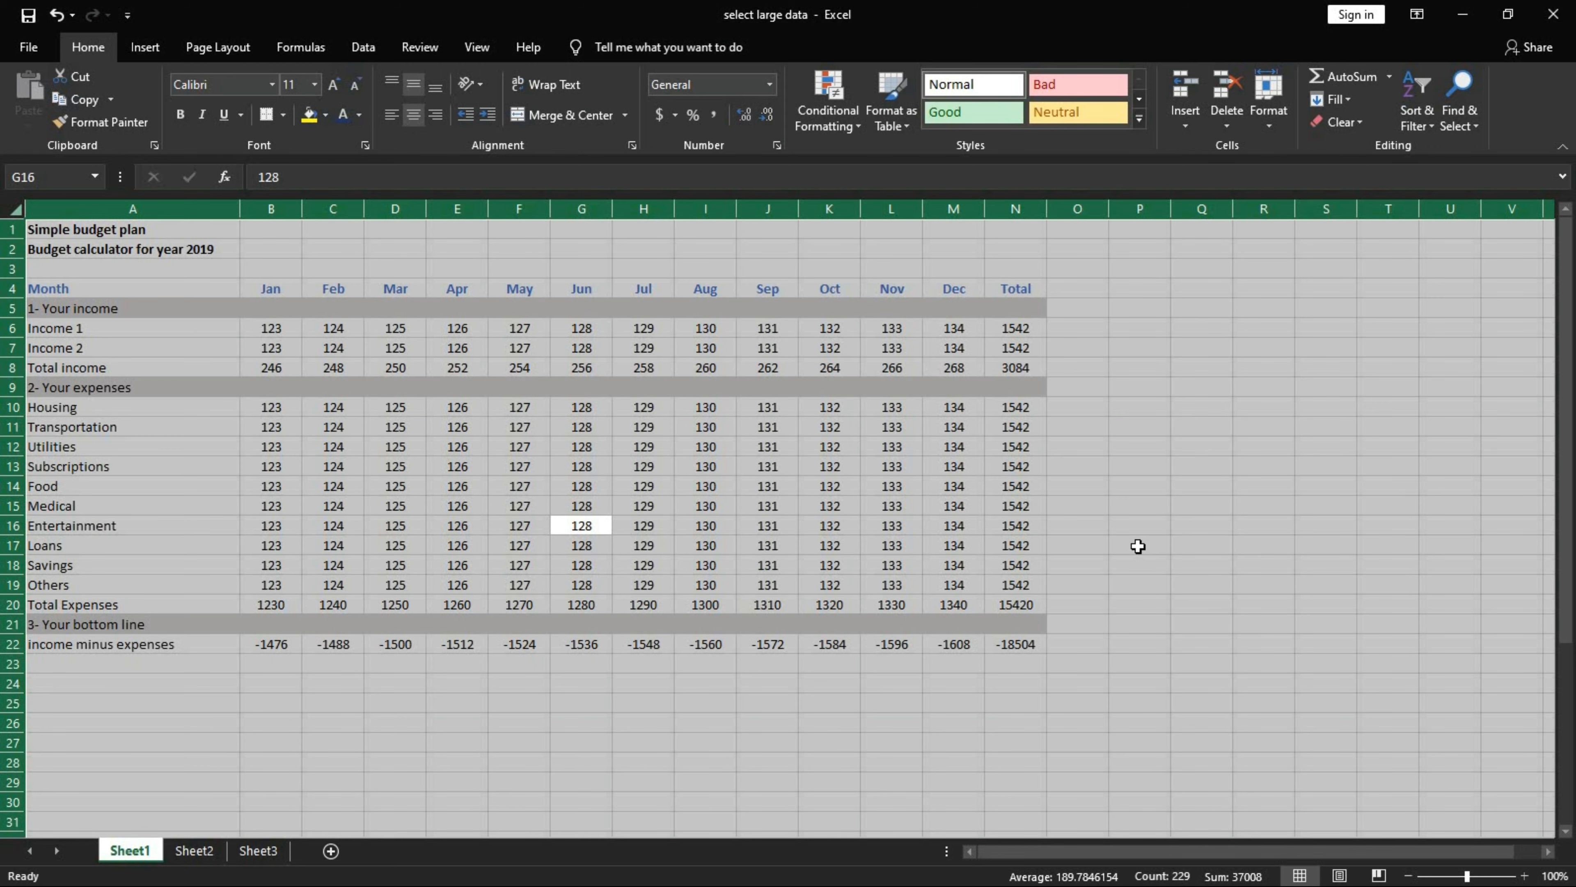
Step: Select the whole worksheet starting from blank cell R13 outside the budget table, and clear the selection by picking cell I16
click(1247, 464)
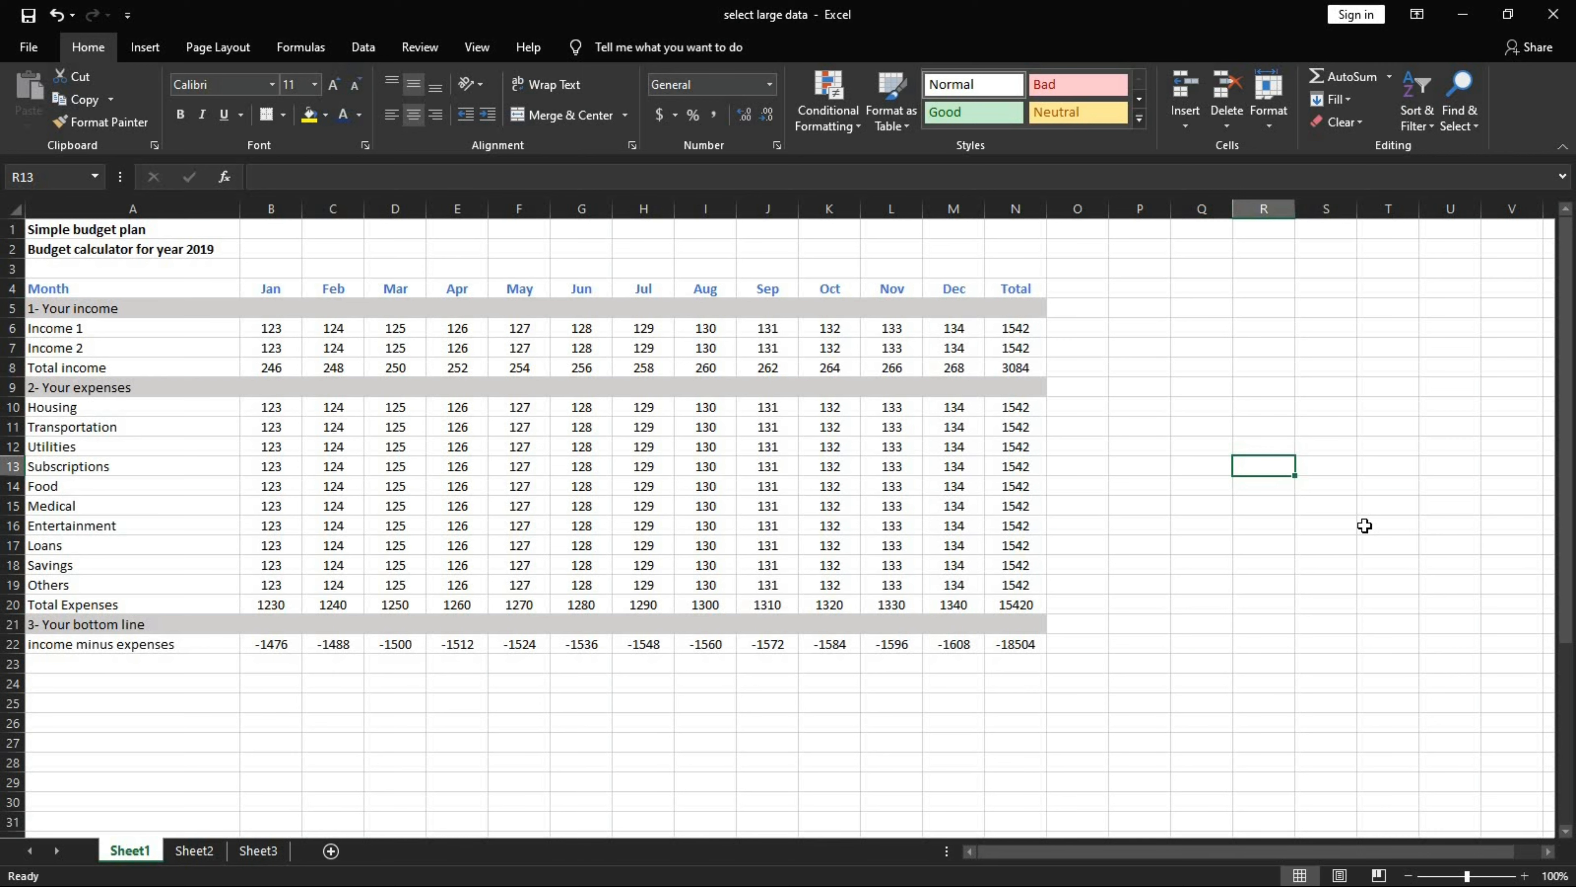
key(ctrl+a)
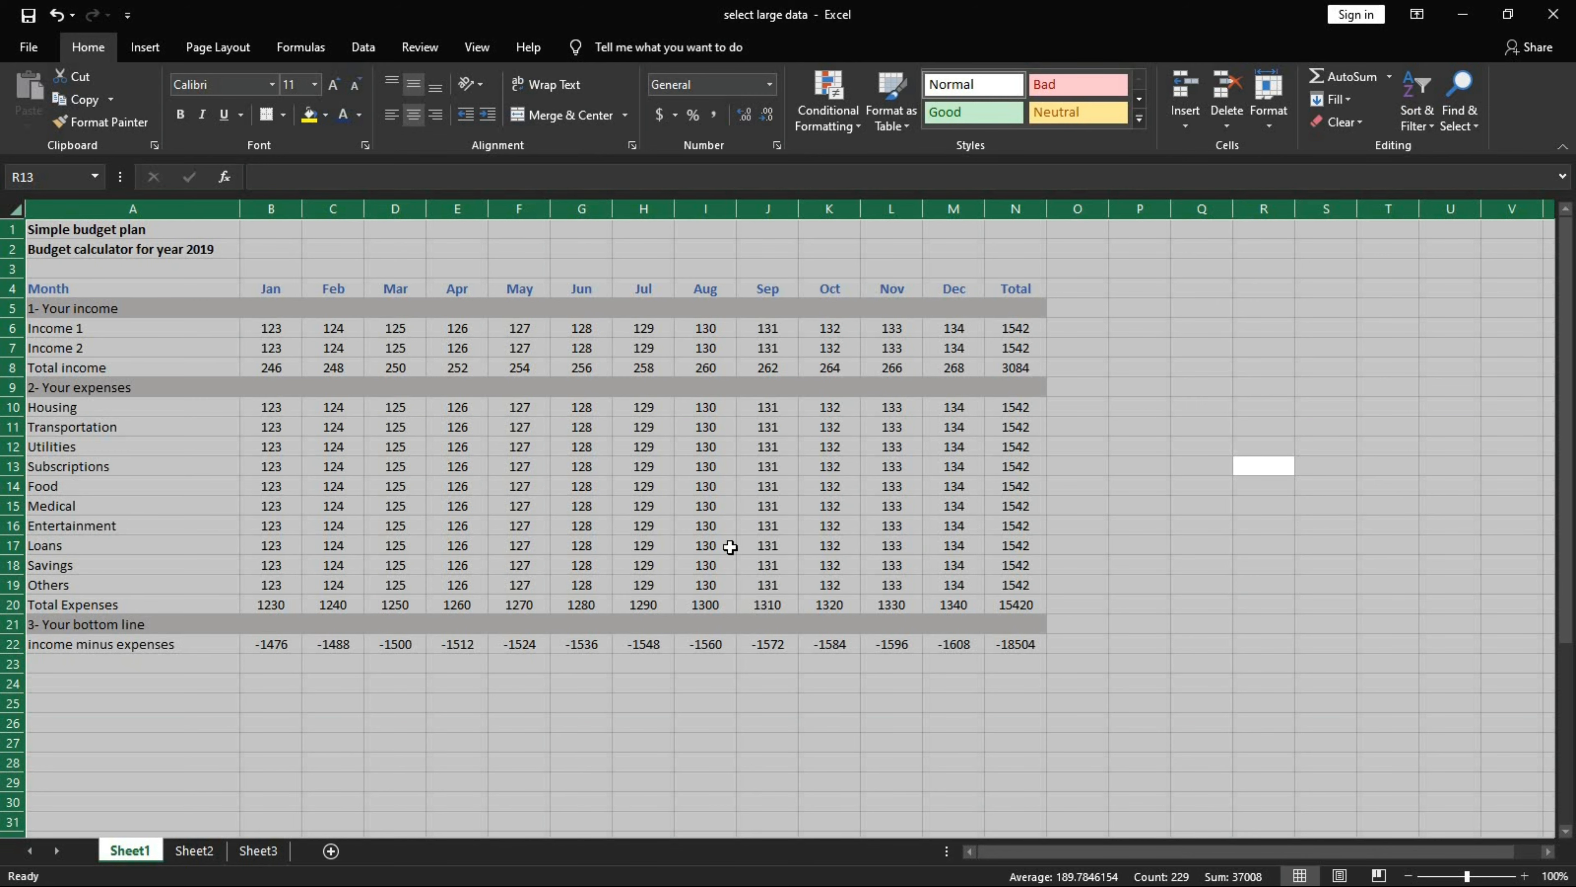
click(714, 522)
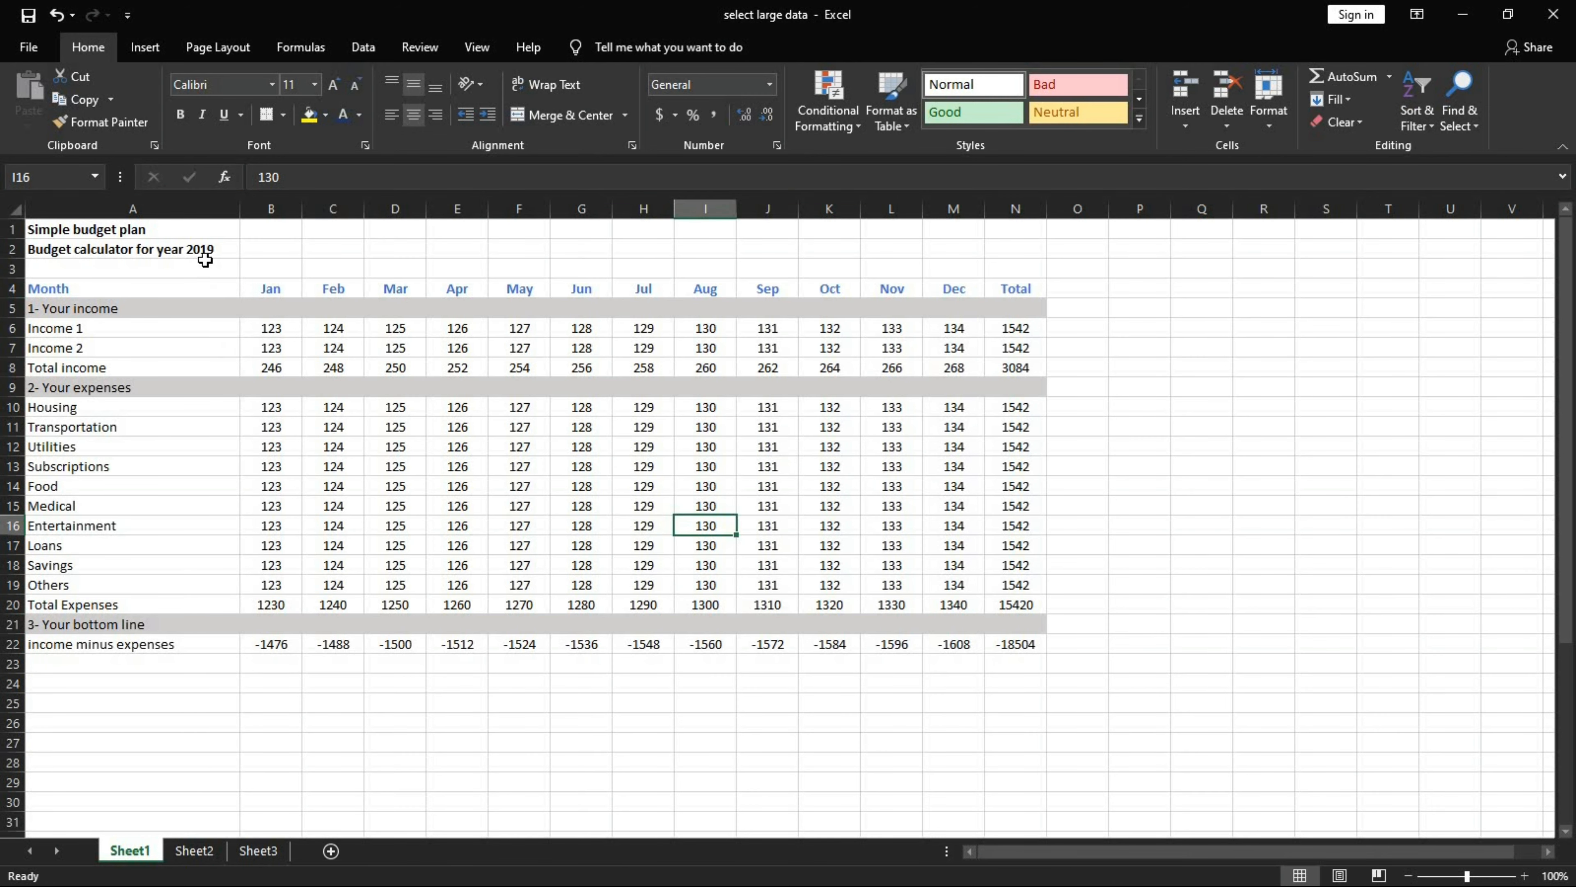
Step: Try clearing the contents of the non-adjacent columns A, C, F, H, J and L selected together, restore them and deselect the columns
click(211, 201)
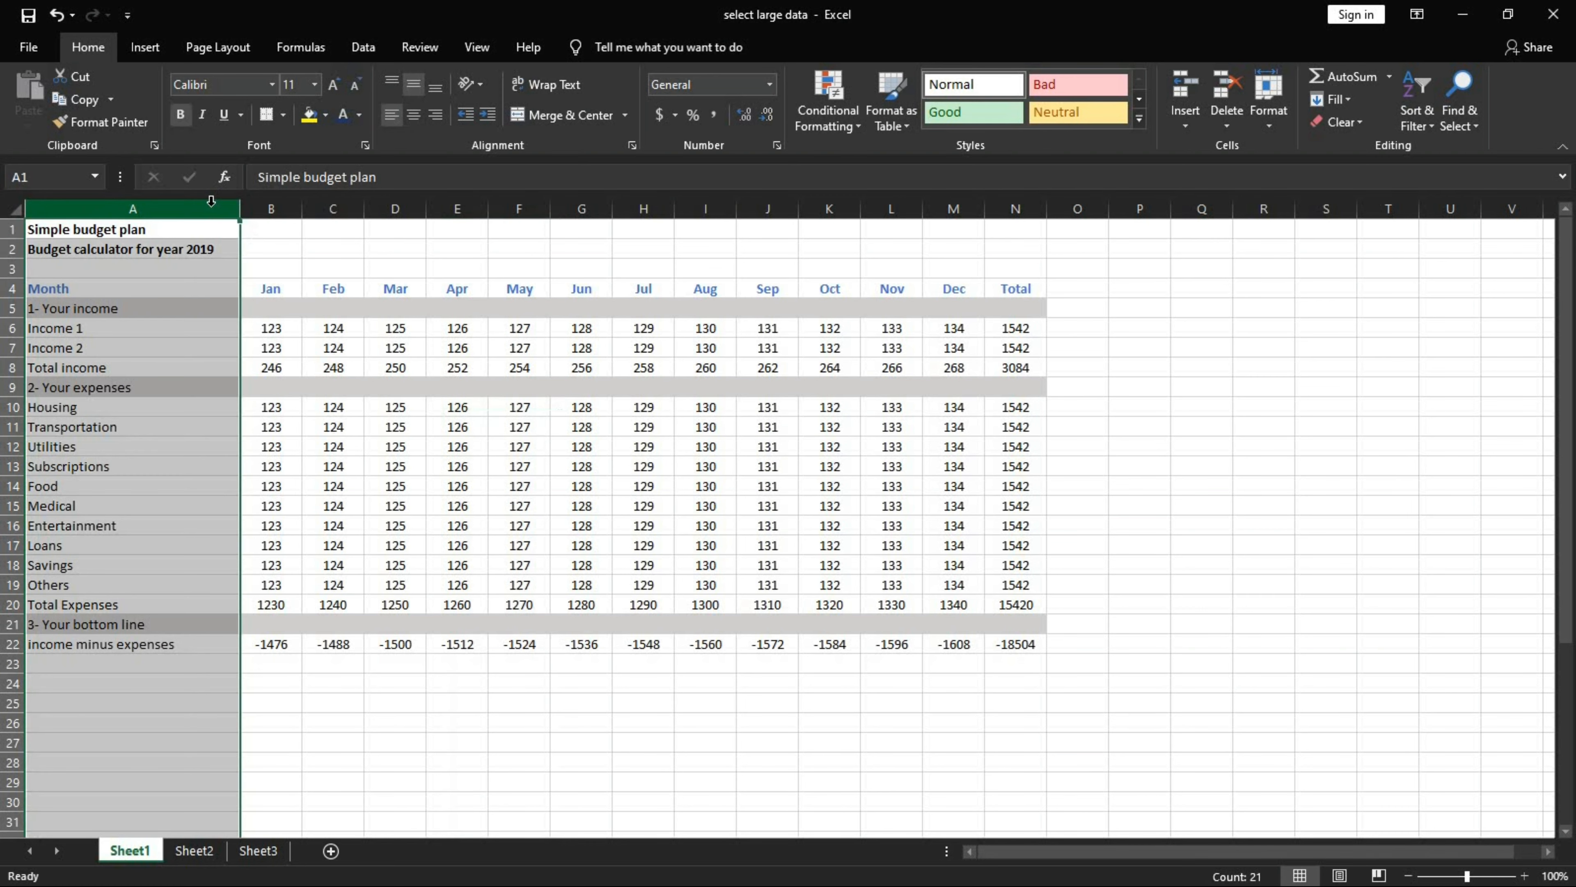
ctrl+click(315, 208)
ctrl+click(518, 208)
ctrl+click(644, 208)
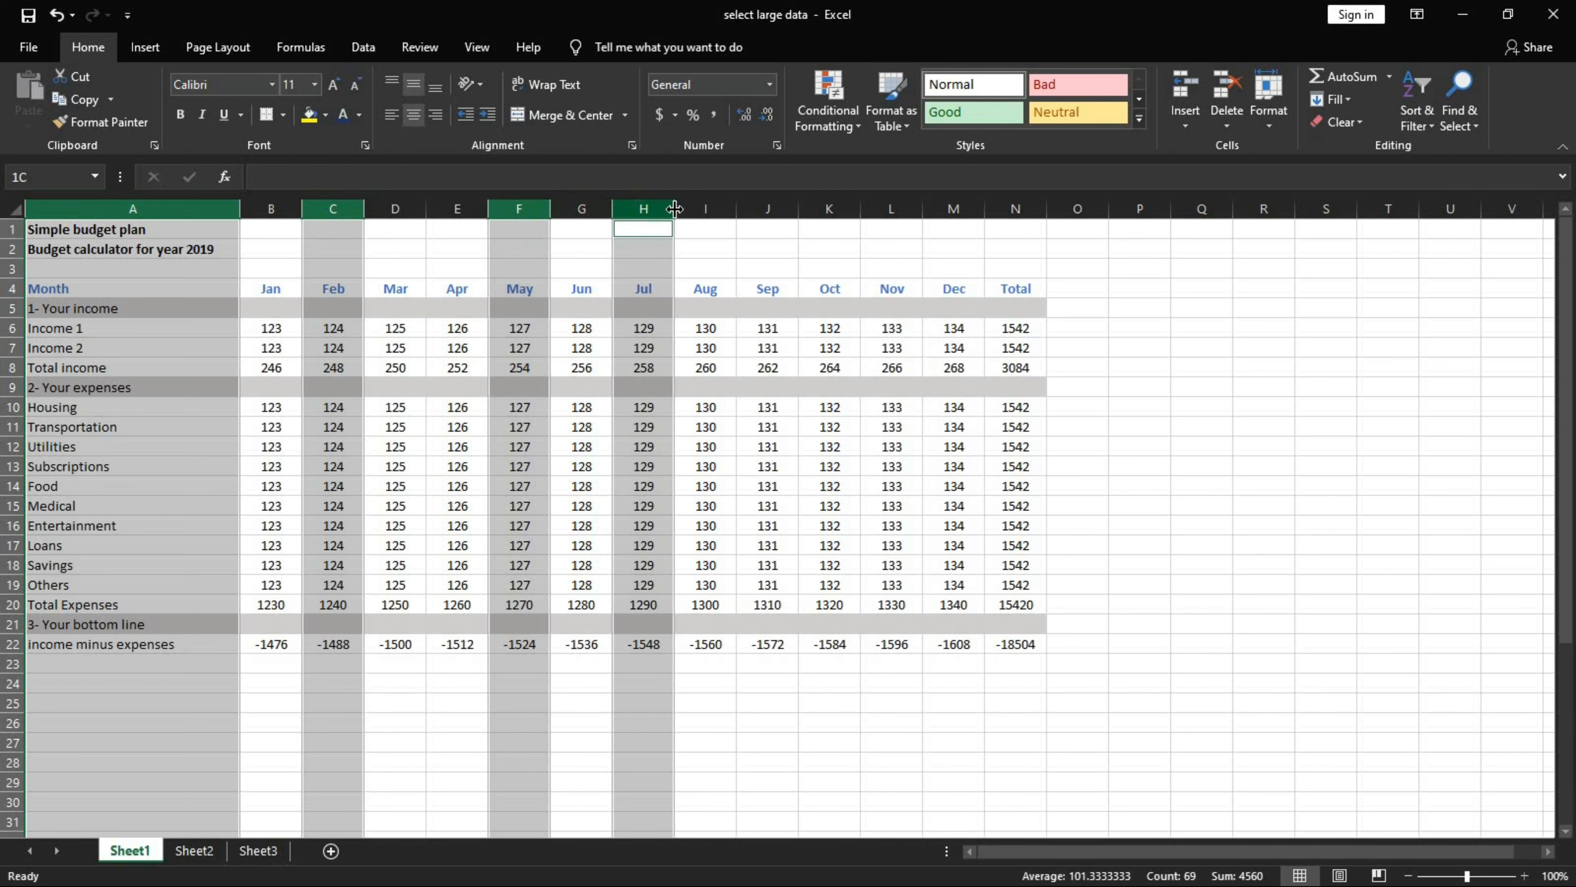
ctrl+click(767, 208)
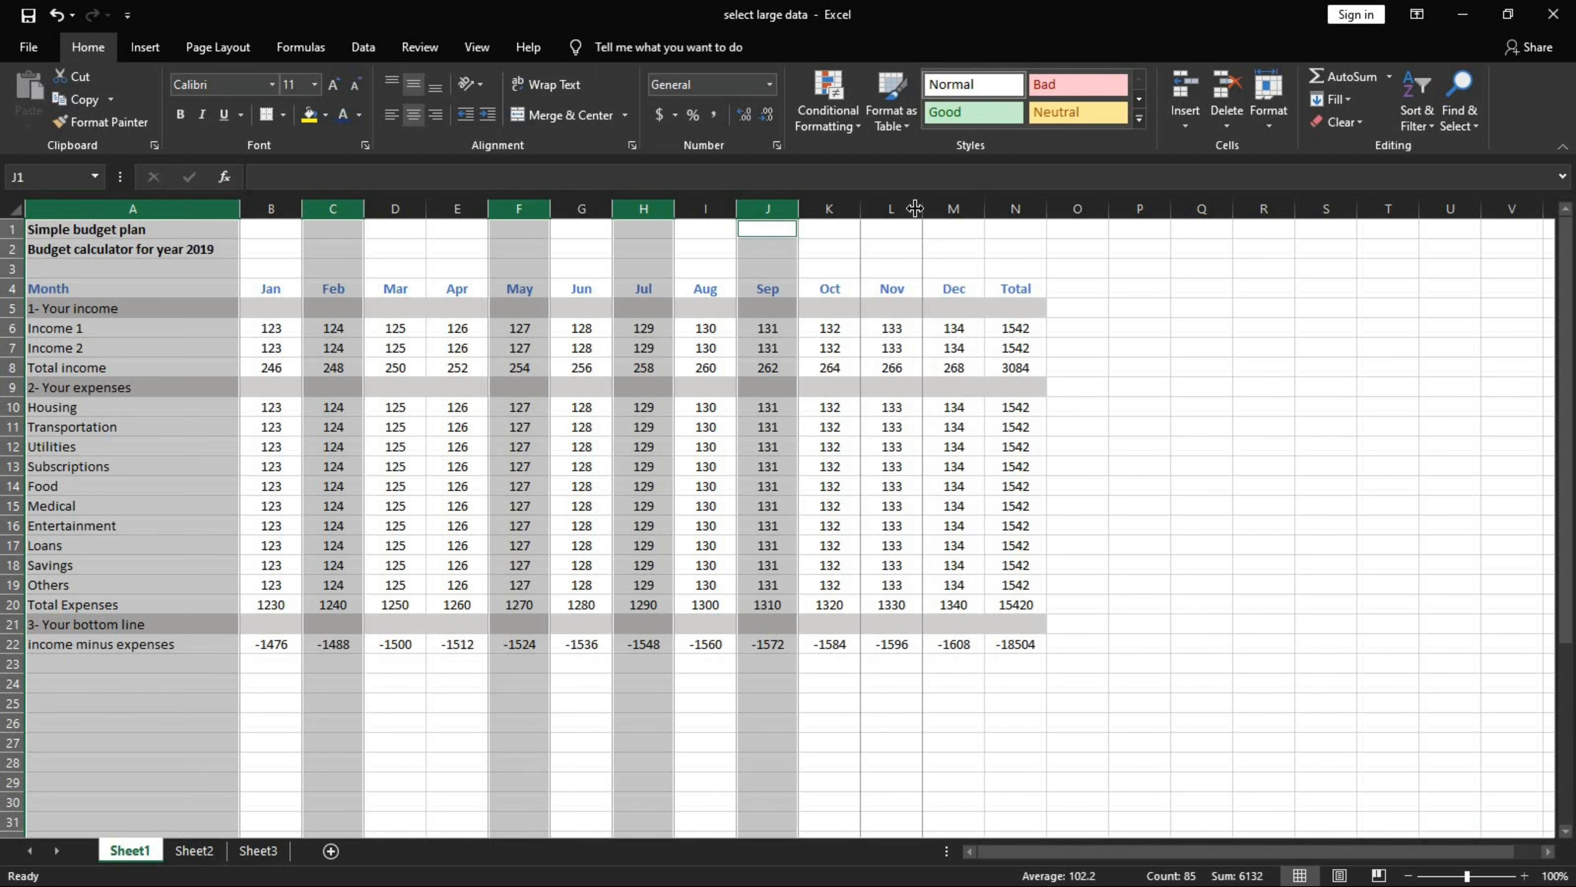
ctrl+click(893, 210)
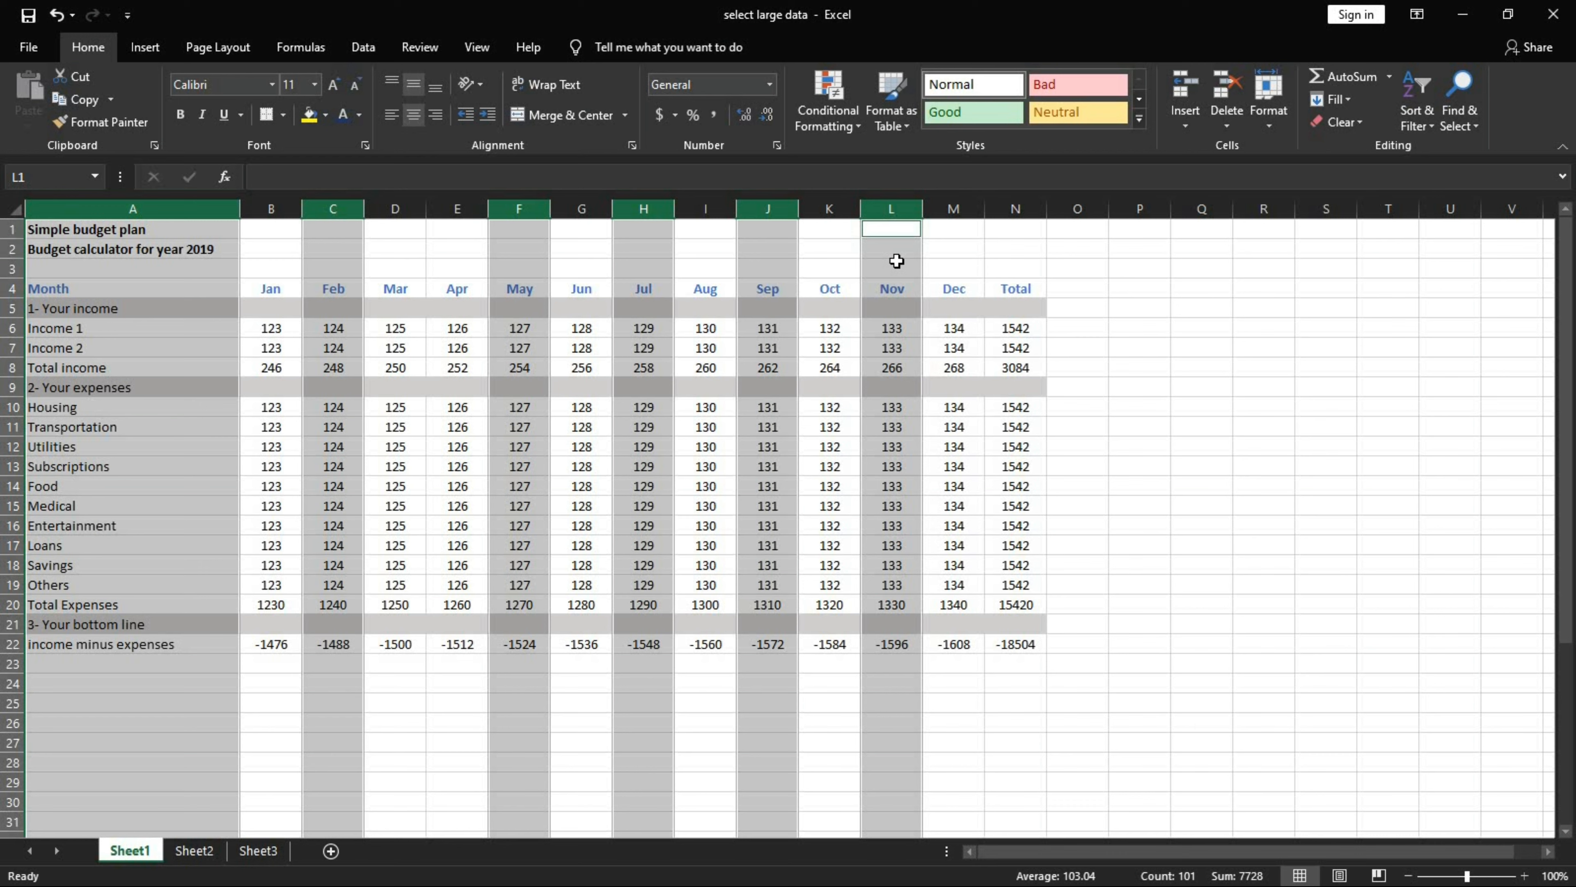
key(Delete)
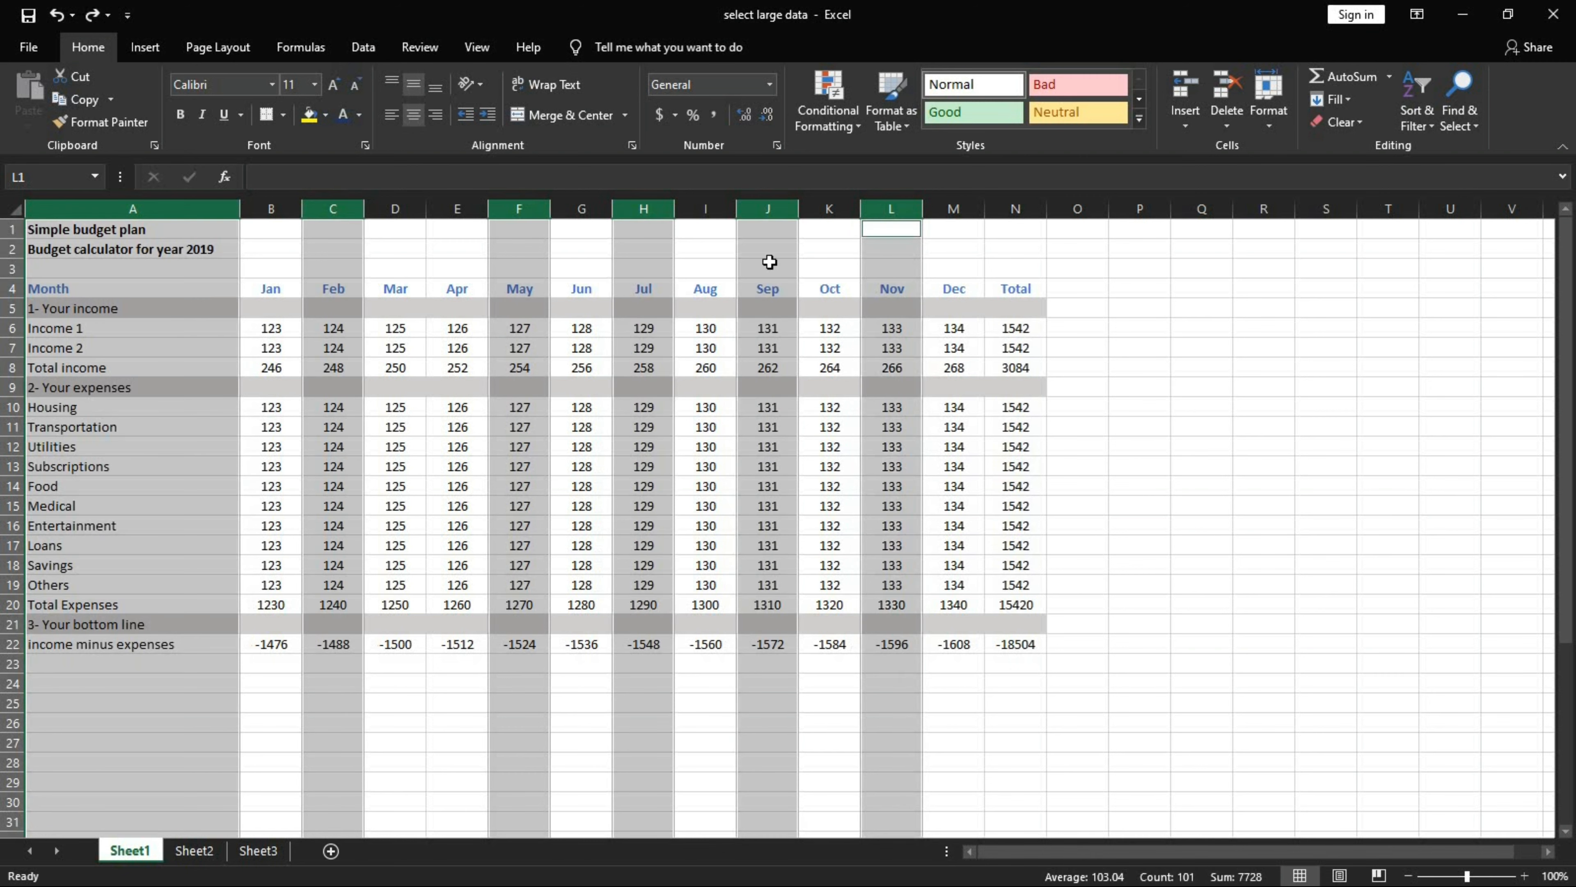
click(566, 374)
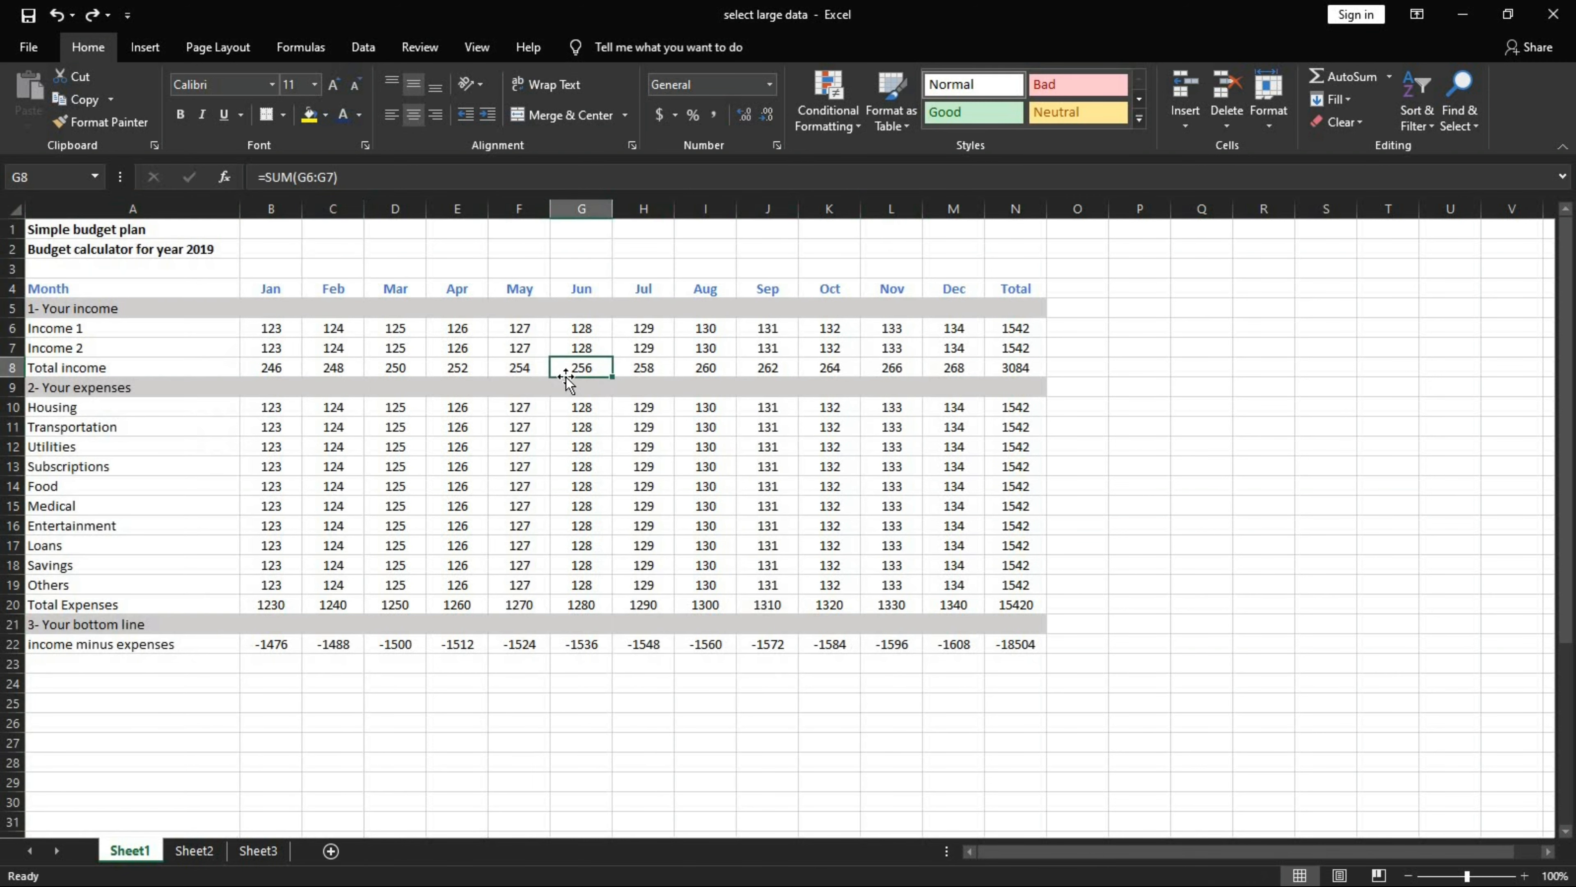
Step: Add the non-adjacent rows 5, 7, 10, 12, 14, 16 and 18 to one selection and deselect them again
ctrl+click(11, 309)
ctrl+click(12, 347)
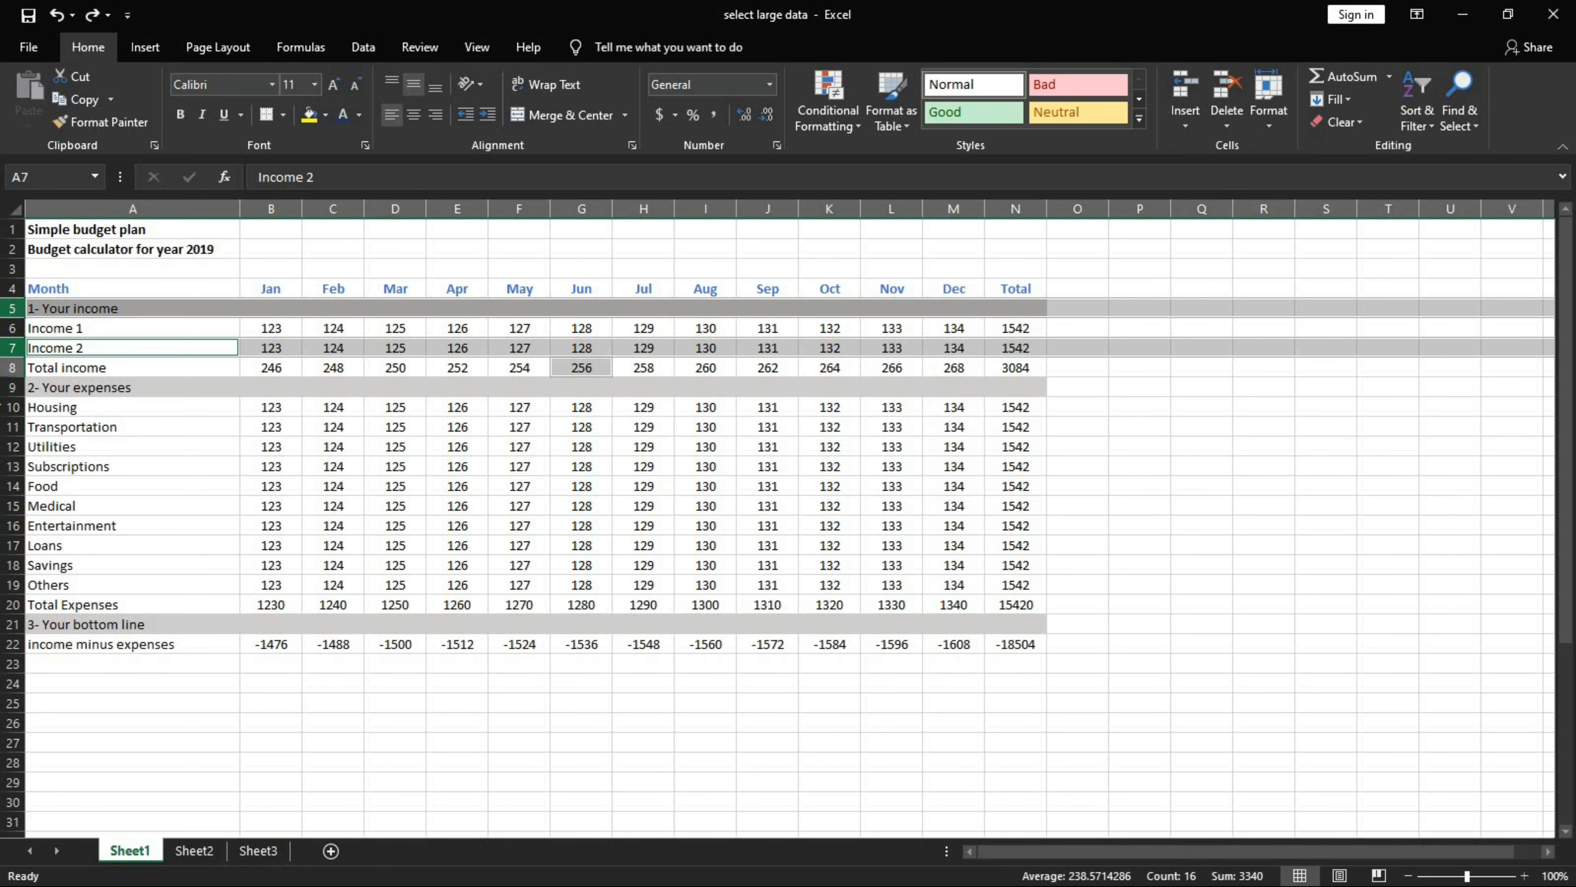
ctrl+click(11, 407)
ctrl+click(11, 446)
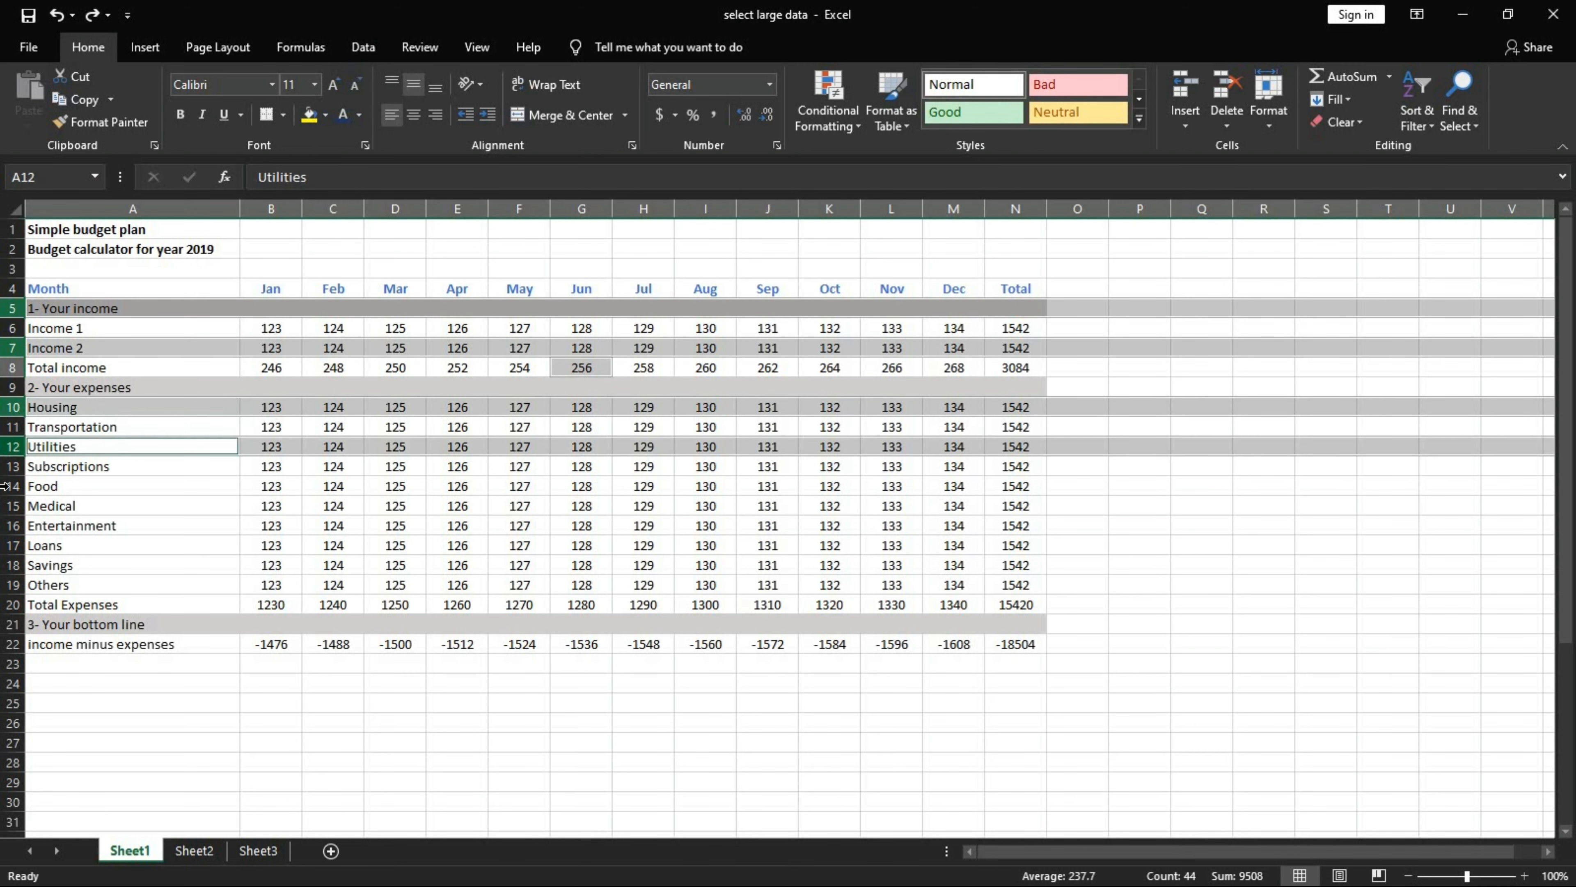
ctrl+click(8, 486)
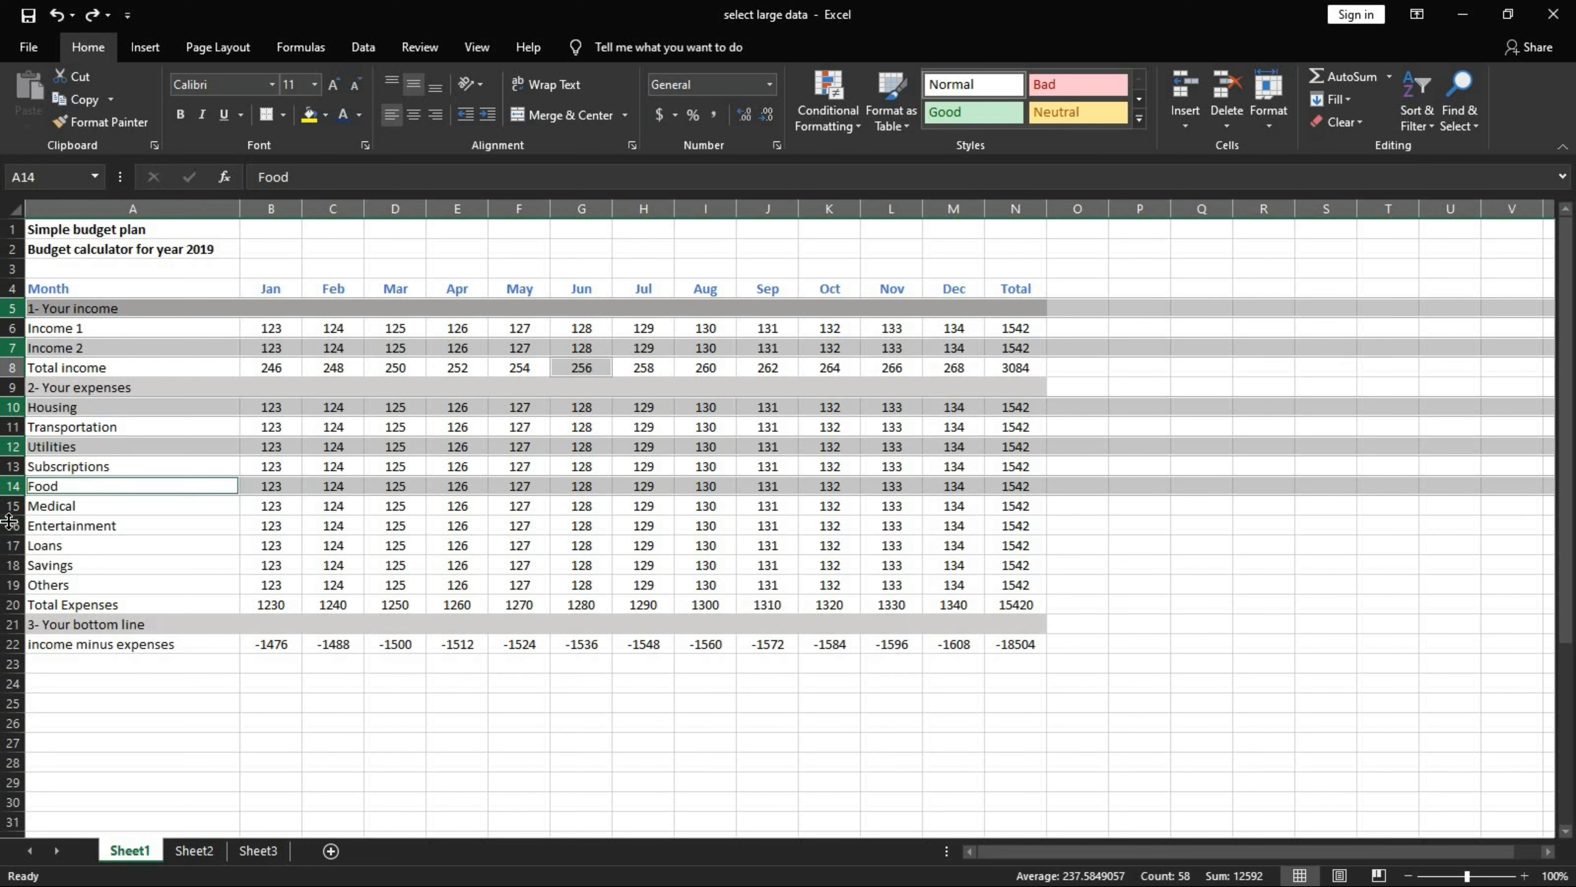
ctrl+click(9, 526)
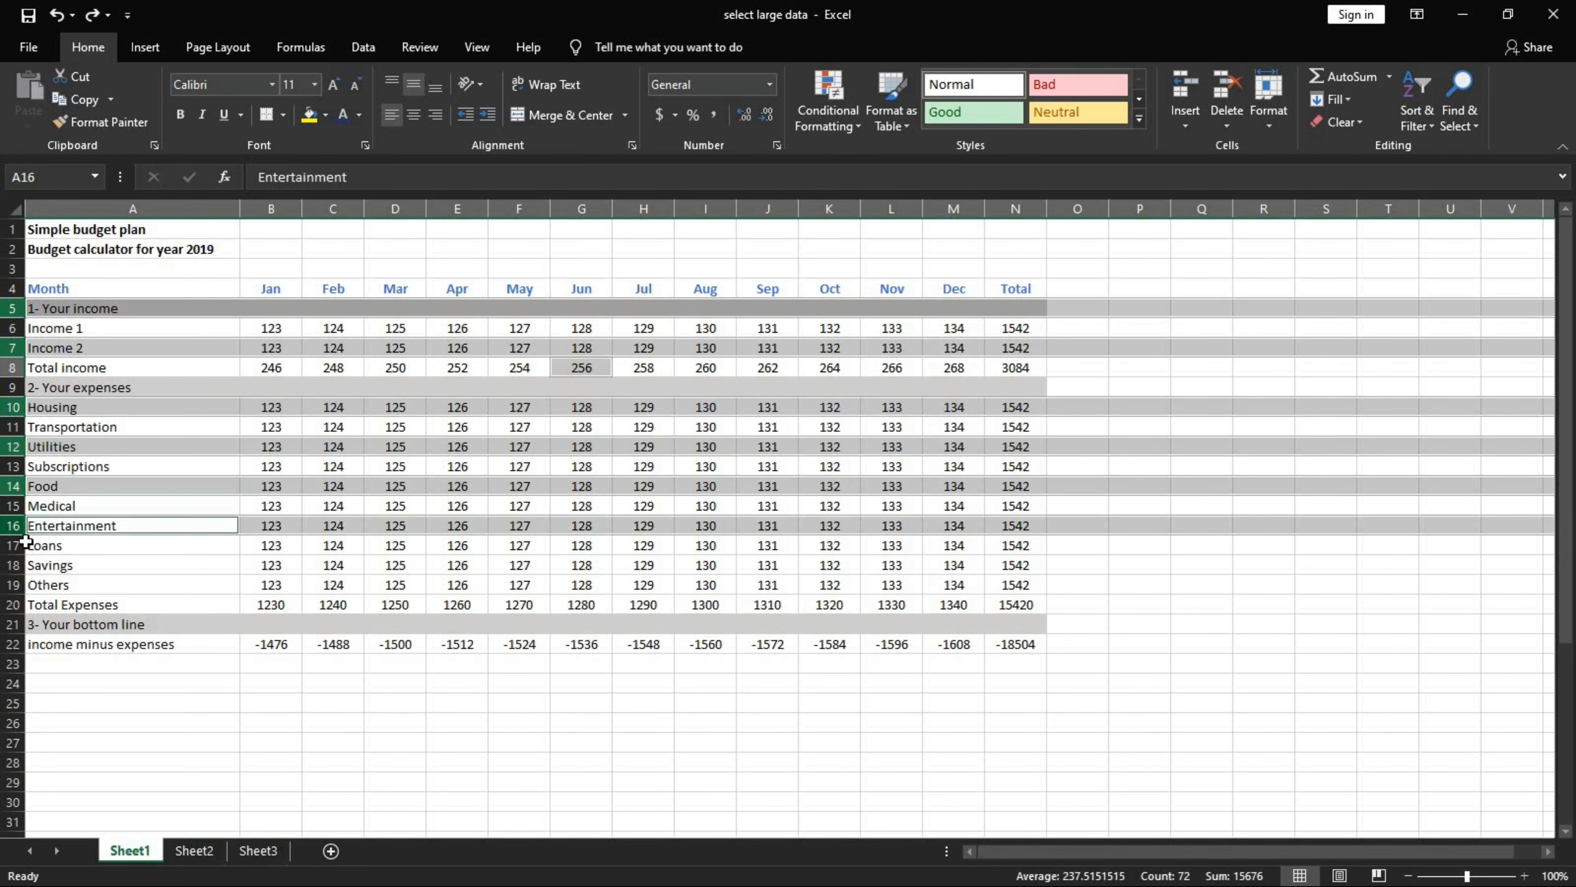
ctrl+click(10, 565)
click(1082, 496)
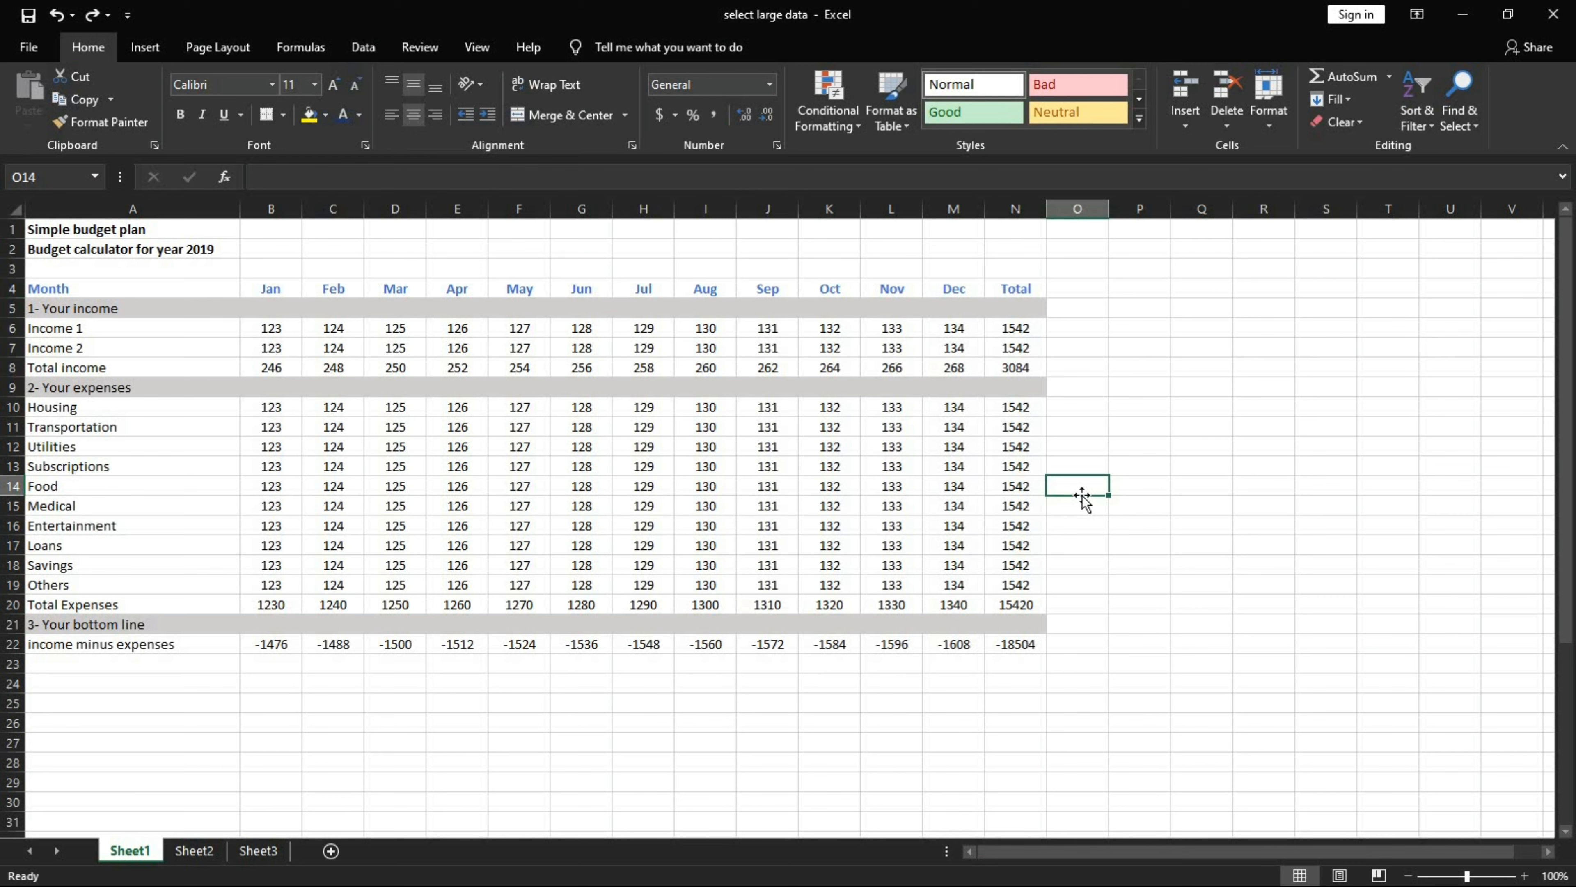
Step: Select the header row of the budget table from Month to Total, A4:N4
drag(114, 286, 960, 311)
drag(1005, 303, 1005, 297)
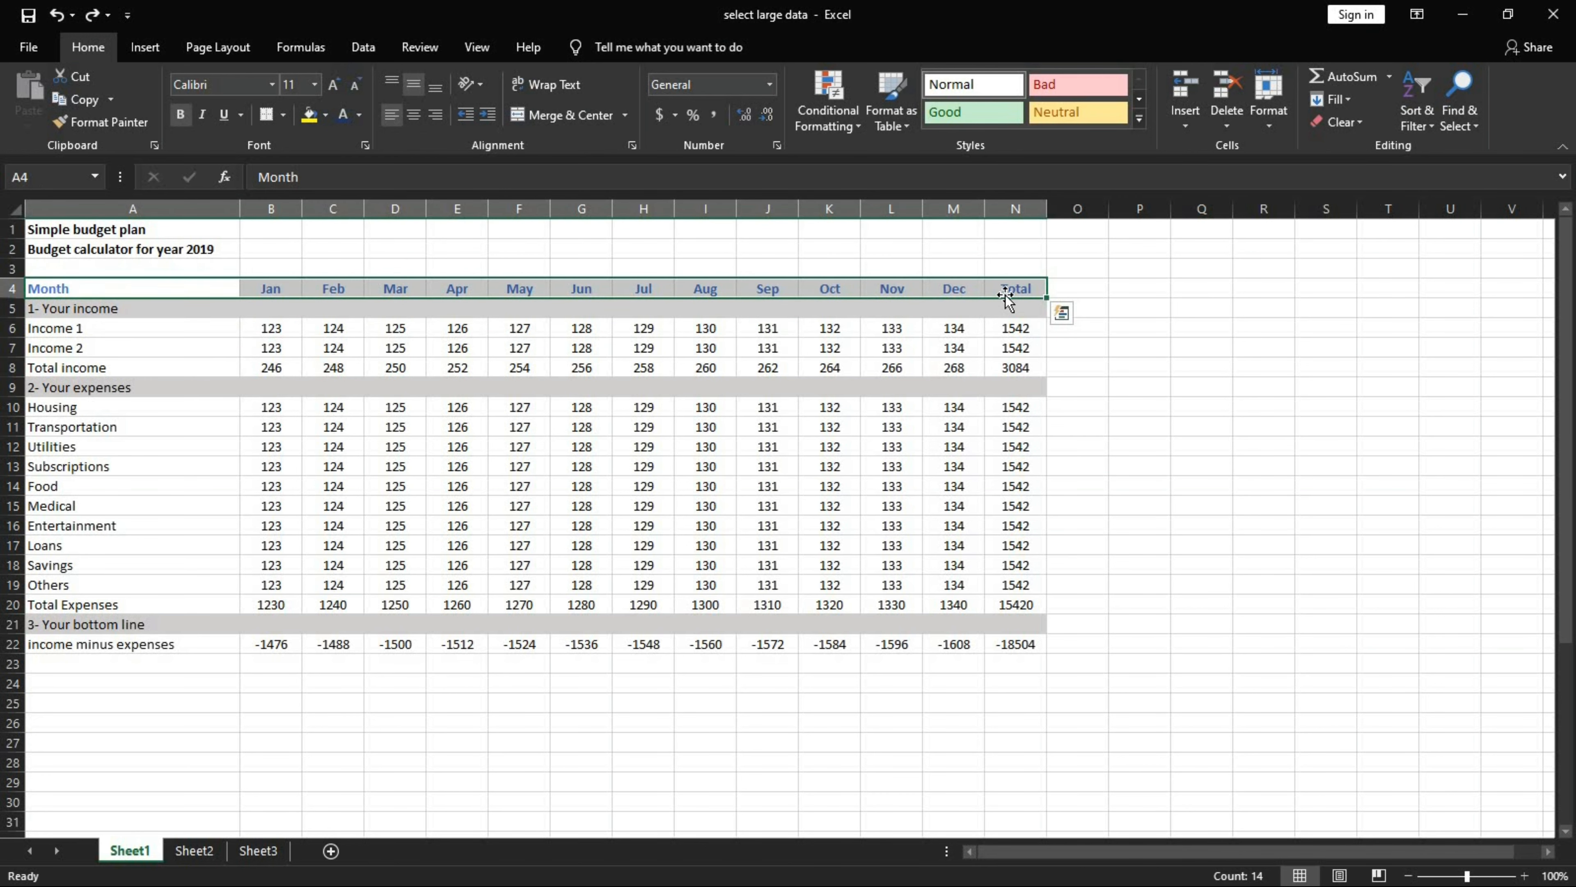